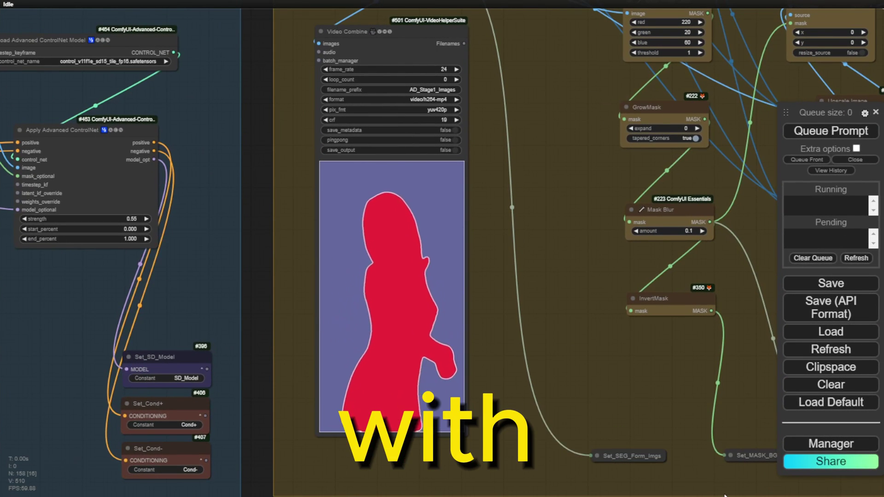
Zoom out and pan to bring the lower workflow groups, including Modify Video, into view
{"action": "scroll", "coordinate": [725, 494], "scroll_direction": "down", "scroll_amount": 10}
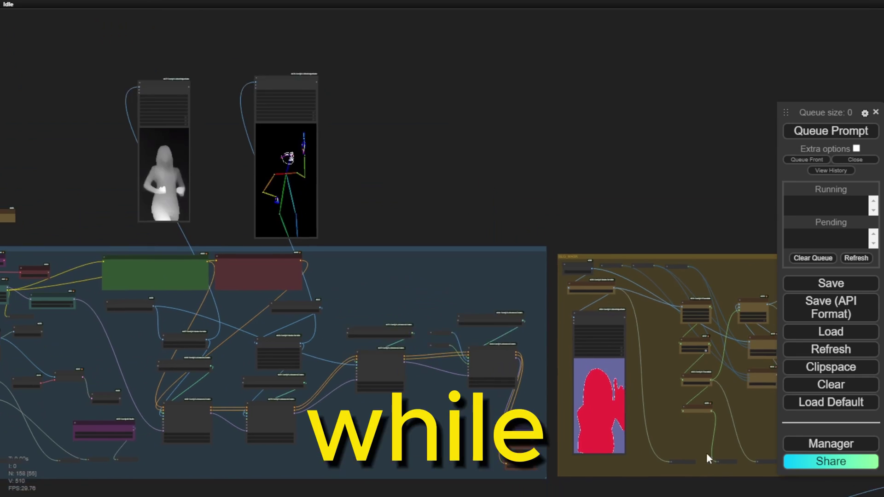
{"action": "left_click_drag", "start_coordinate": [706, 451], "coordinate": [417, 93]}
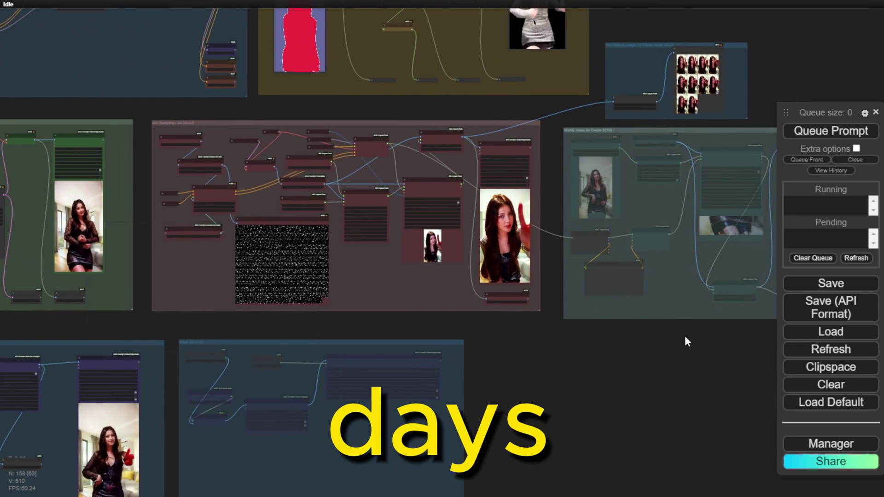
{"action": "left_click_drag", "start_coordinate": [686, 341], "coordinate": [386, 391]}
{"action": "scroll", "coordinate": [391, 384], "scroll_direction": "up", "scroll_amount": 10}
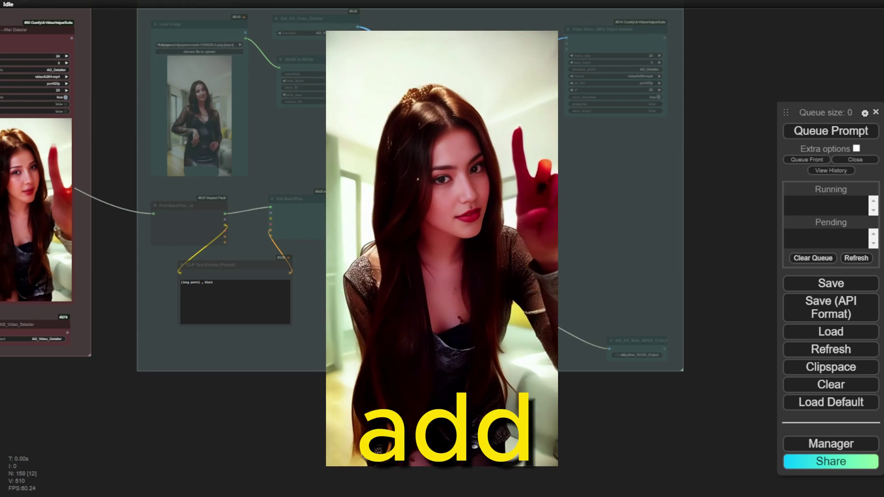
Hide the video preview on the Video Combine node
{"action": "right_click", "coordinate": [311, 360]}
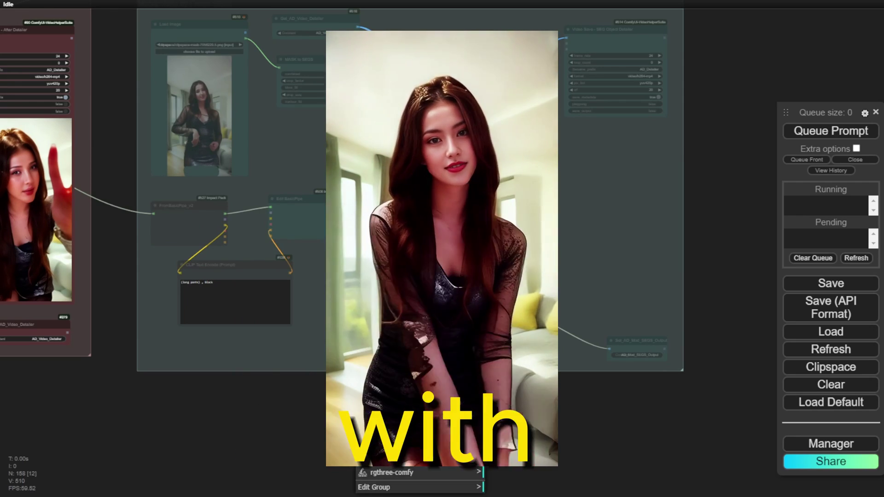
{"action": "scroll", "coordinate": [346, 389], "scroll_direction": "down", "scroll_amount": 4}
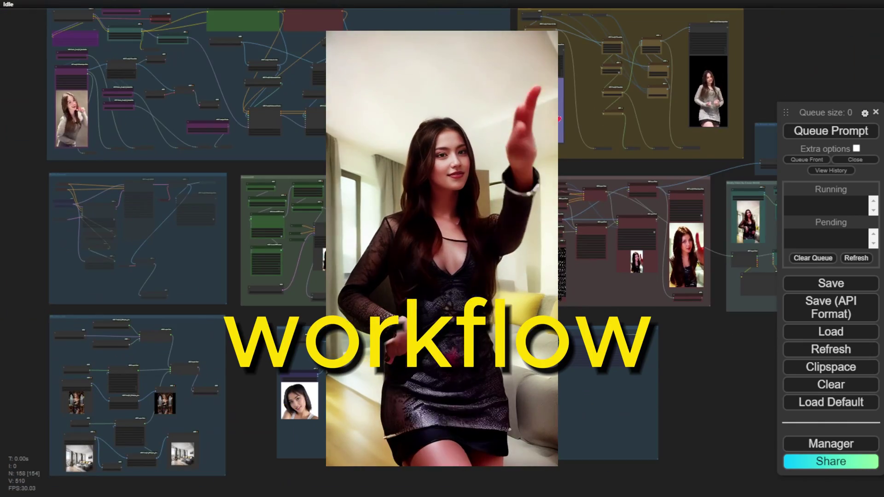
{"action": "scroll", "coordinate": [443, 442], "scroll_direction": "down", "scroll_amount": 2}
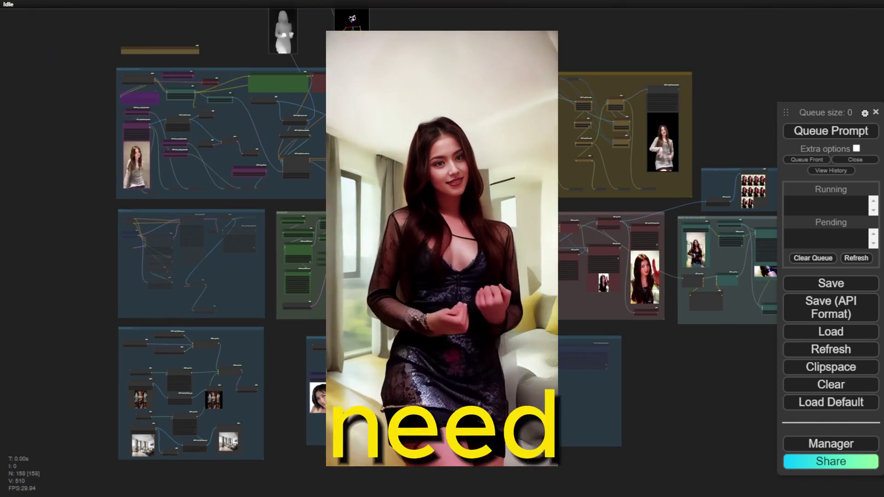
{"action": "scroll", "coordinate": [394, 249], "scroll_direction": "down", "scroll_amount": 2}
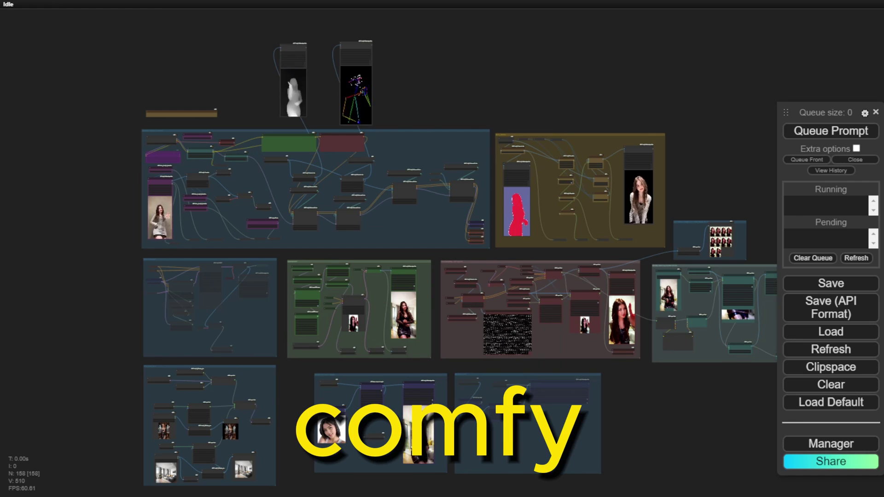
{"action": "right_click", "coordinate": [404, 306]}
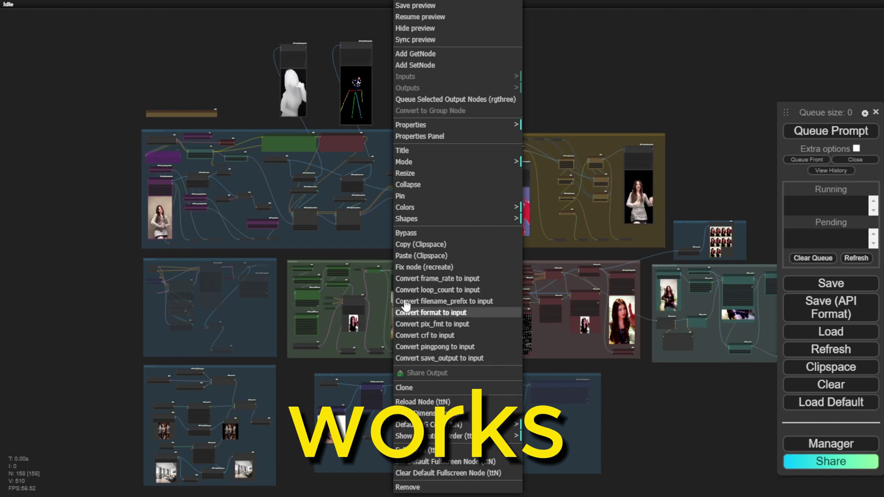
{"action": "left_click", "coordinate": [423, 28]}
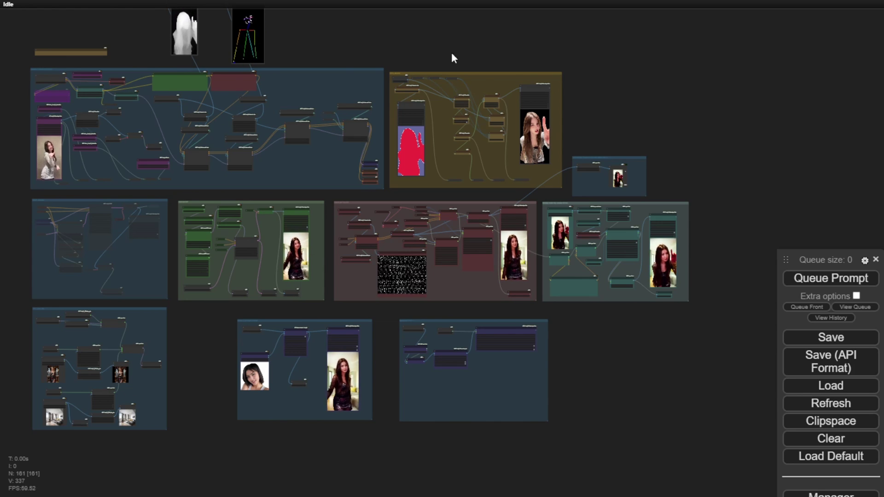
Zoom in and frame the whole Modify Video By Create SEGS group with its sunglasses prompt
{"action": "scroll", "coordinate": [617, 271], "scroll_direction": "up", "scroll_amount": 4}
{"action": "scroll", "coordinate": [616, 272], "scroll_direction": "up", "scroll_amount": 4}
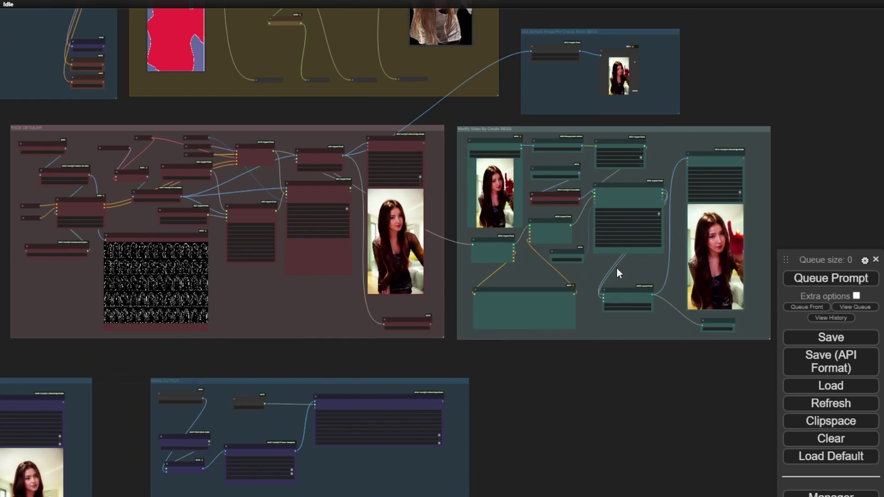
{"action": "scroll", "coordinate": [617, 272], "scroll_direction": "up", "scroll_amount": 3}
{"action": "scroll", "coordinate": [363, 252], "scroll_direction": "up", "scroll_amount": 5}
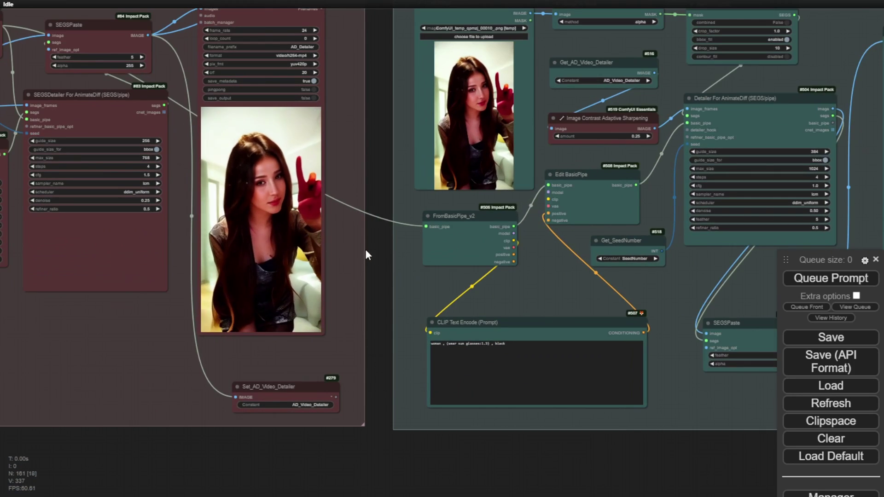
{"action": "left_click_drag", "start_coordinate": [372, 142], "coordinate": [262, 269]}
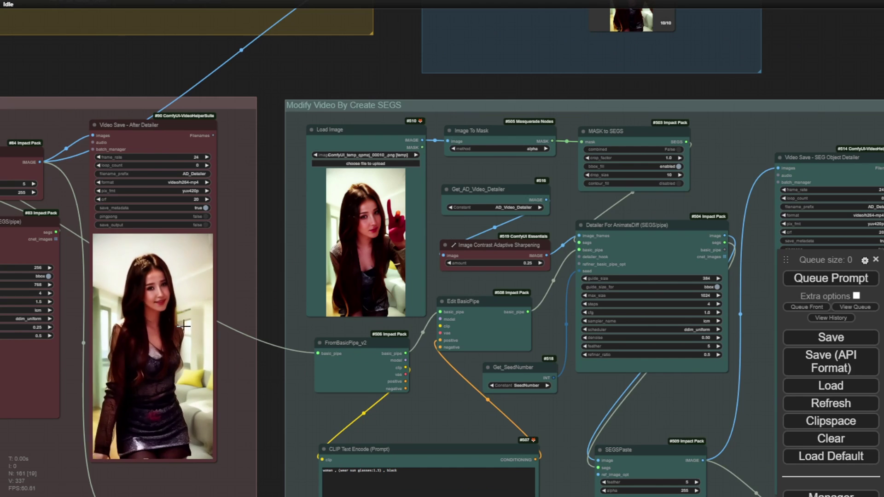
{"action": "scroll", "coordinate": [237, 252], "scroll_direction": "down", "scroll_amount": 5}
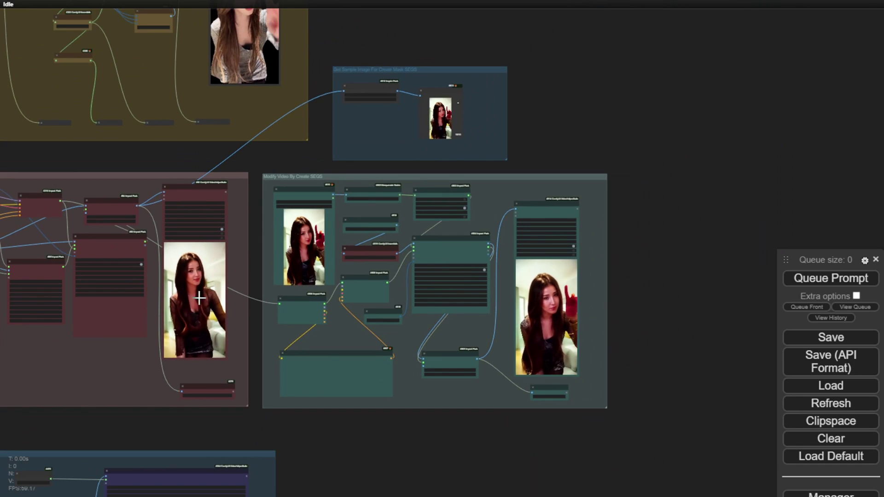
{"action": "scroll", "coordinate": [182, 315], "scroll_direction": "up", "scroll_amount": 3}
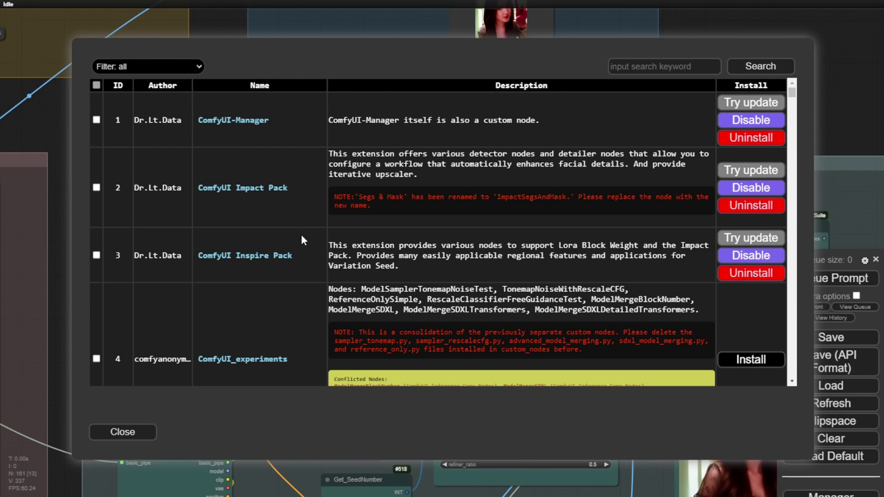
{"action": "double_click", "coordinate": [366, 196]}
{"action": "left_click", "coordinate": [123, 432]}
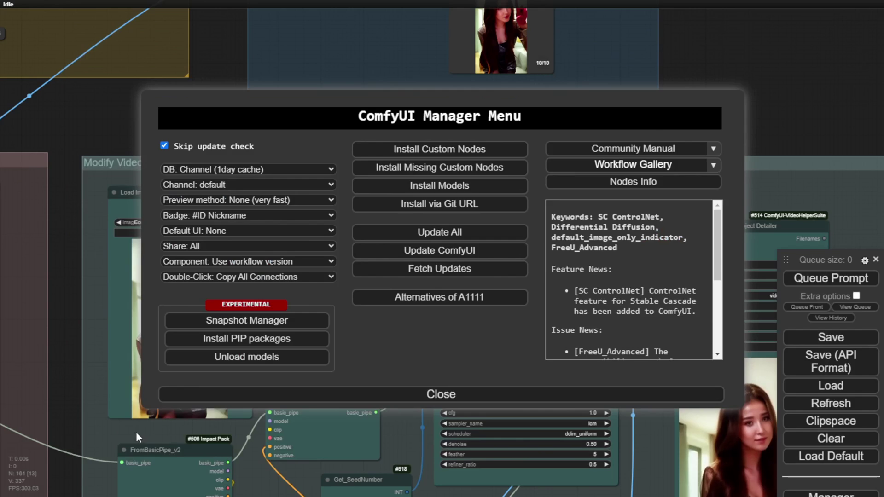
{"action": "left_click", "coordinate": [377, 393]}
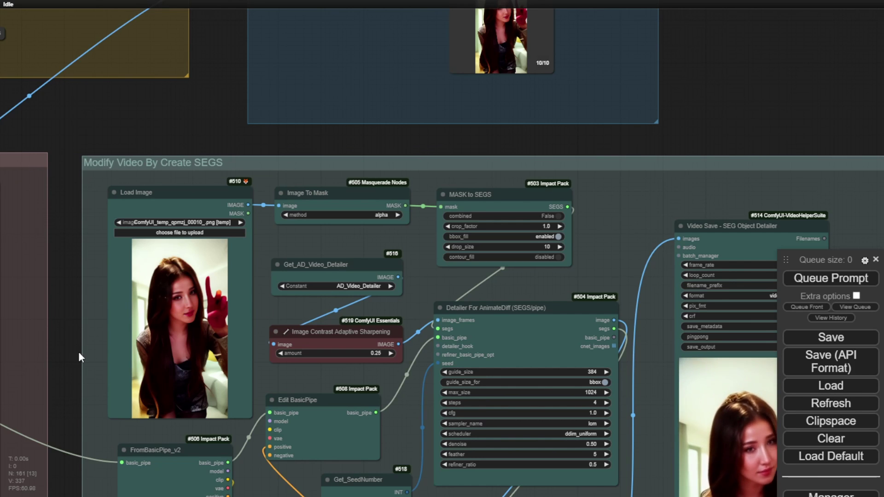
Pan up to SEG_MASK and inspect its character cut-out and mask previews
{"action": "scroll", "coordinate": [67, 336], "scroll_direction": "down", "scroll_amount": 5}
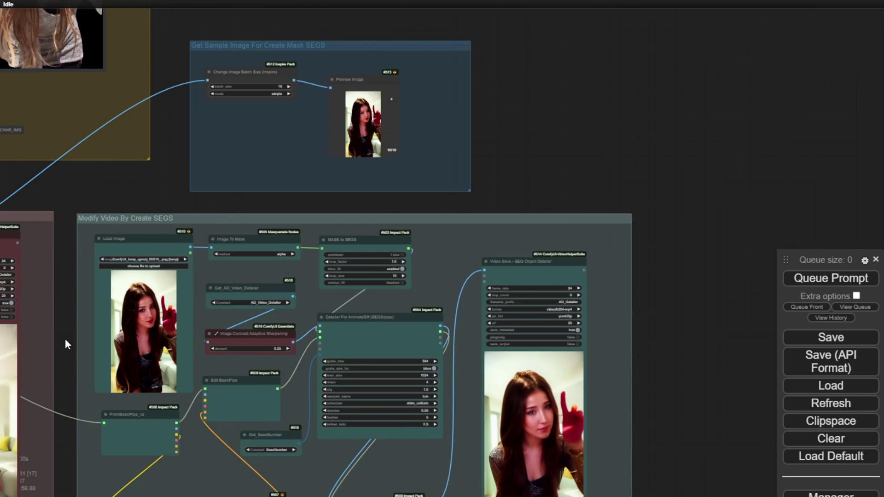
{"action": "left_click_drag", "start_coordinate": [107, 189], "coordinate": [611, 460]}
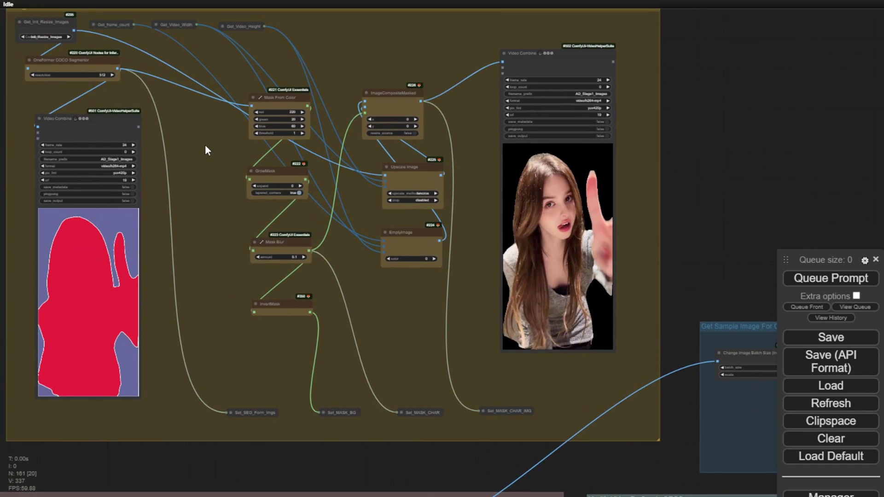
{"action": "scroll", "coordinate": [175, 123], "scroll_direction": "up", "scroll_amount": 5}
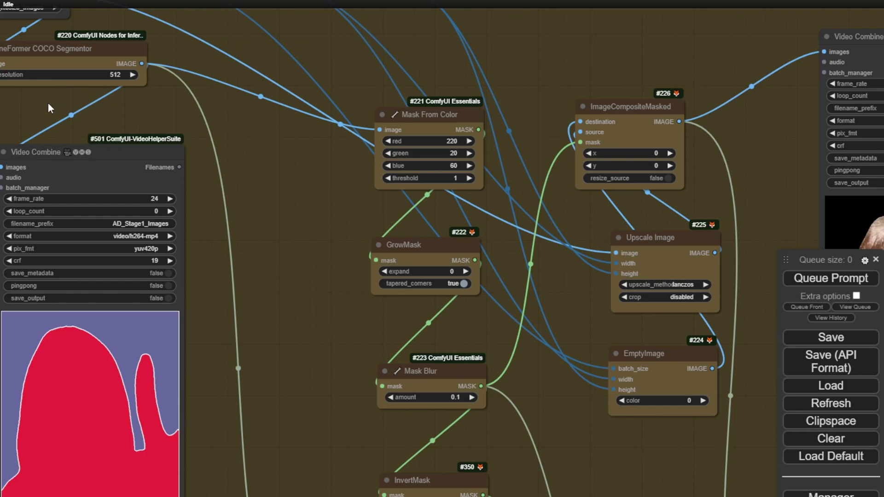
{"action": "left_click_drag", "start_coordinate": [48, 103], "coordinate": [163, 121]}
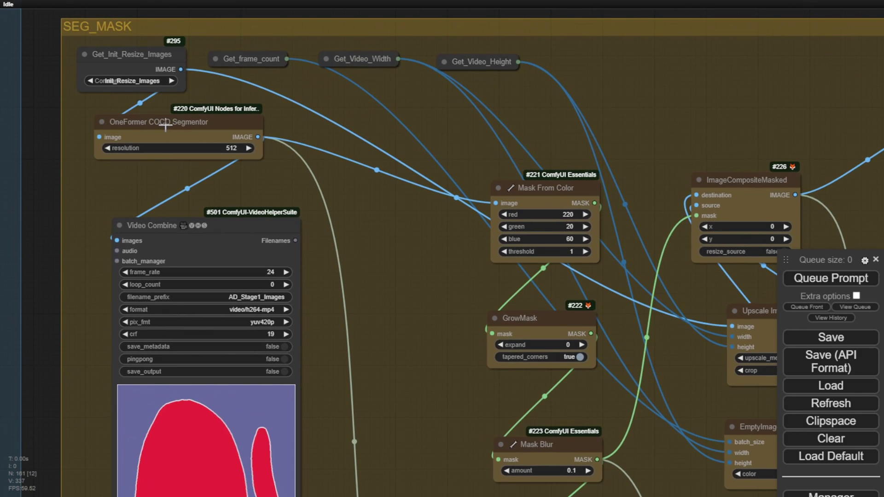
{"action": "left_click_drag", "start_coordinate": [442, 260], "coordinate": [202, 175]}
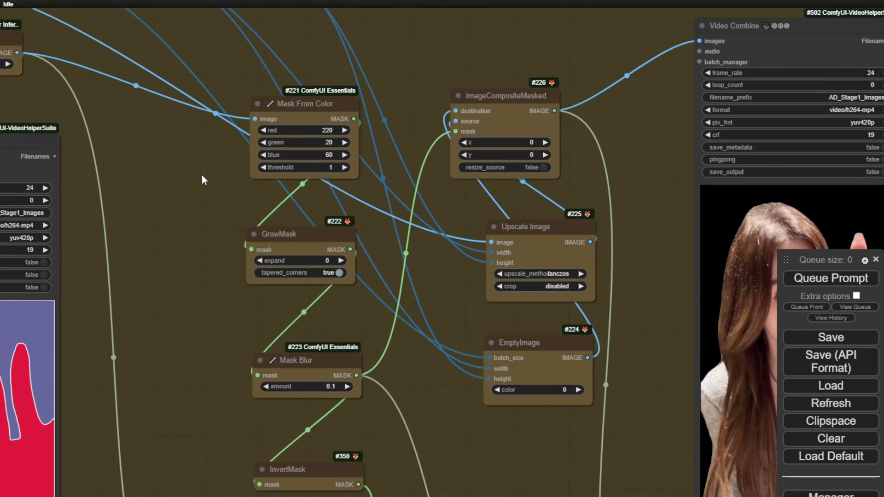
{"action": "scroll", "coordinate": [187, 196], "scroll_direction": "down", "scroll_amount": 2}
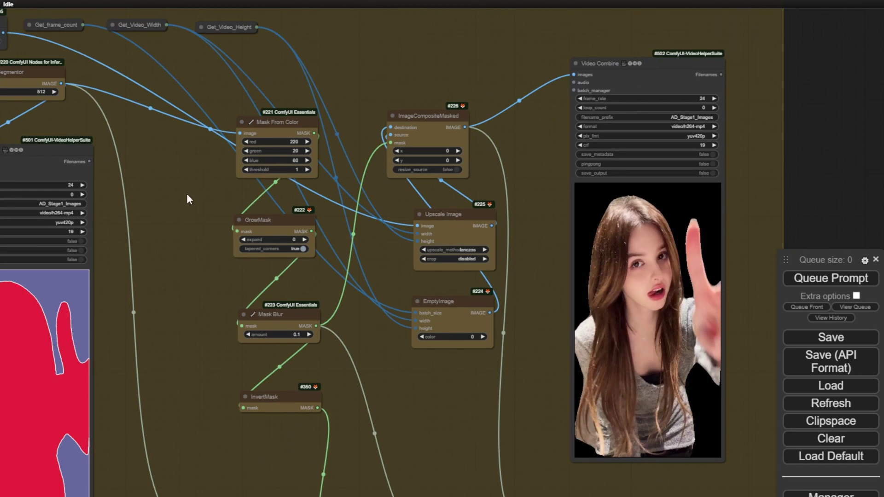
{"action": "left_click_drag", "start_coordinate": [78, 271], "coordinate": [171, 228]}
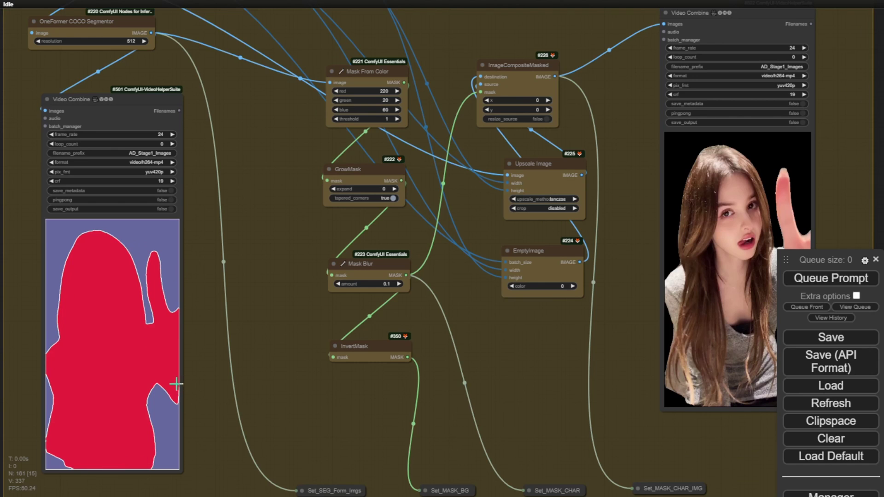
{"action": "scroll", "coordinate": [175, 384], "scroll_direction": "down", "scroll_amount": 3}
{"action": "scroll", "coordinate": [233, 345], "scroll_direction": "down", "scroll_amount": 3}
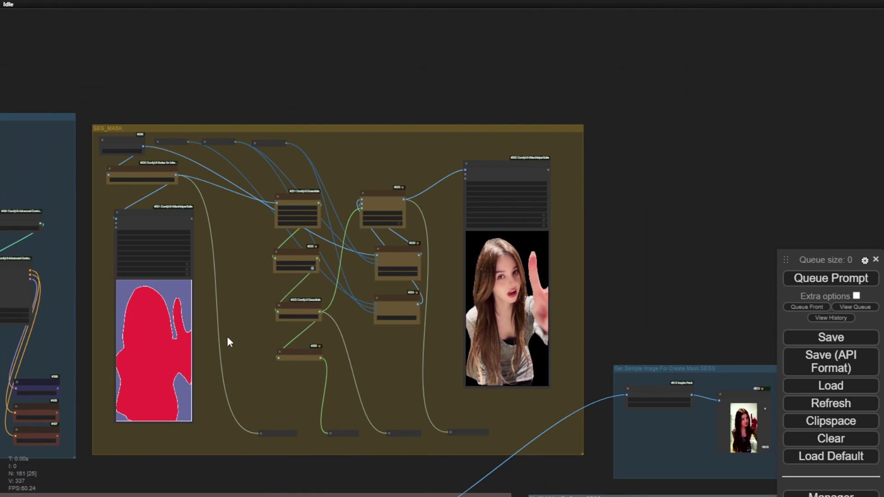
Jump to IPA_Char_BG with the 1 key and zoom in on its mask and Load Image nodes
{"action": "key", "text": "1"}
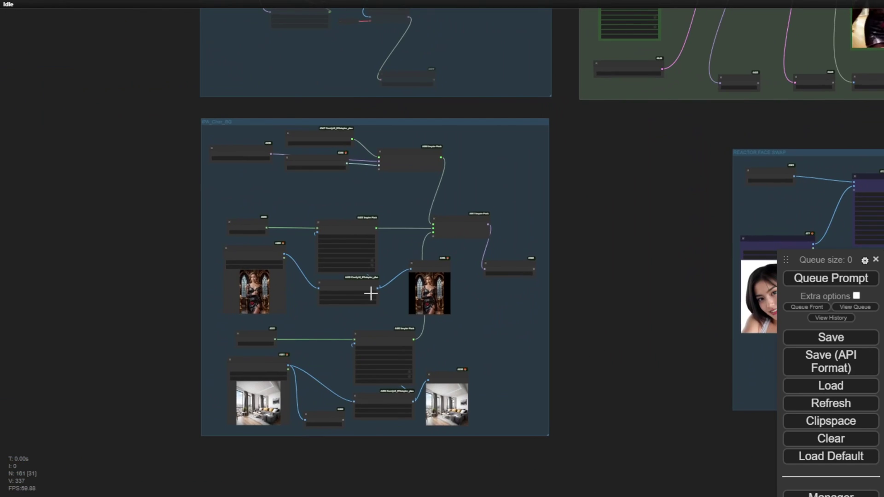
{"action": "scroll", "coordinate": [347, 278], "scroll_direction": "up", "scroll_amount": 2}
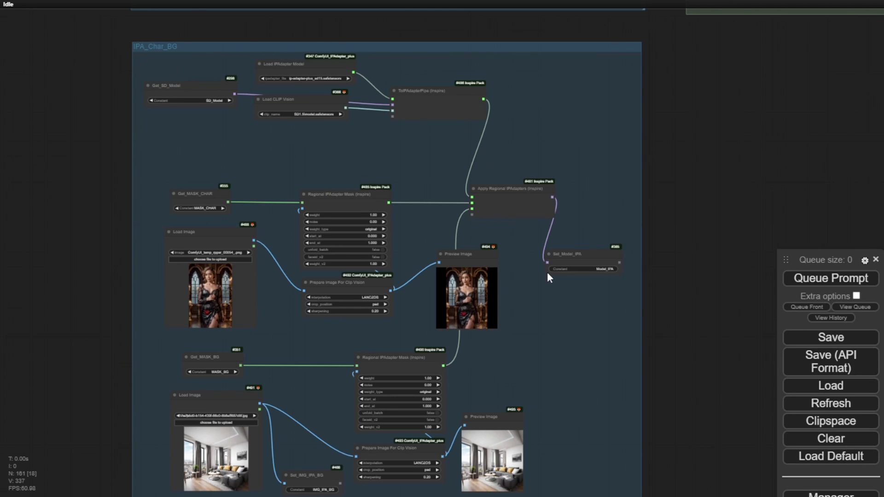
{"action": "scroll", "coordinate": [547, 274], "scroll_direction": "up", "scroll_amount": 6}
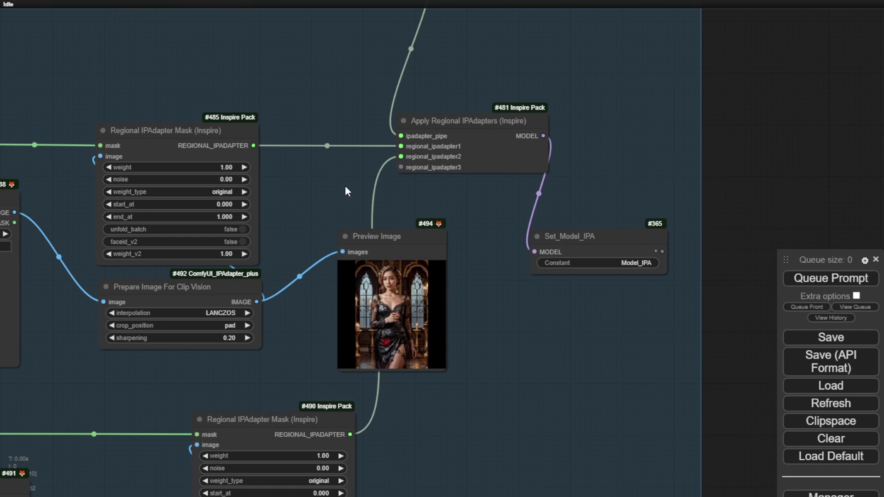
{"action": "left_click_drag", "start_coordinate": [302, 184], "coordinate": [514, 159]}
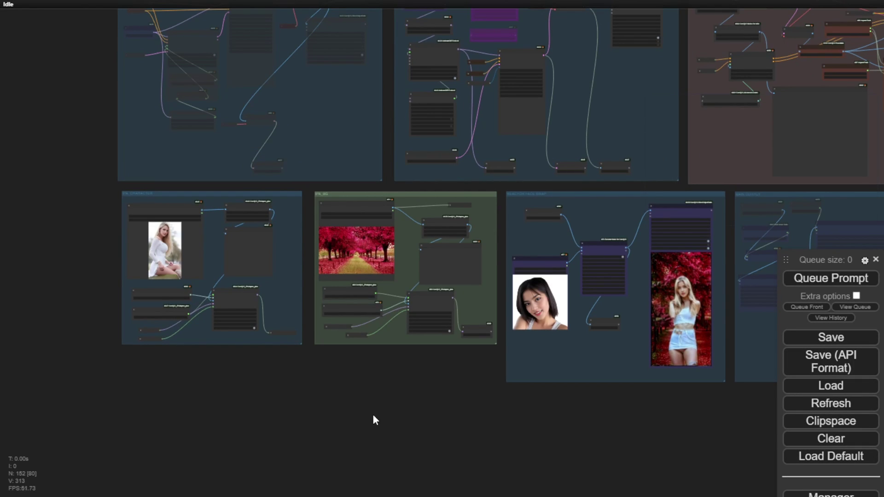
Nudge Load IPAdapter Model up and Load CLIP Vision down-left so their links run straight
{"action": "scroll", "coordinate": [343, 399], "scroll_direction": "up", "scroll_amount": 8}
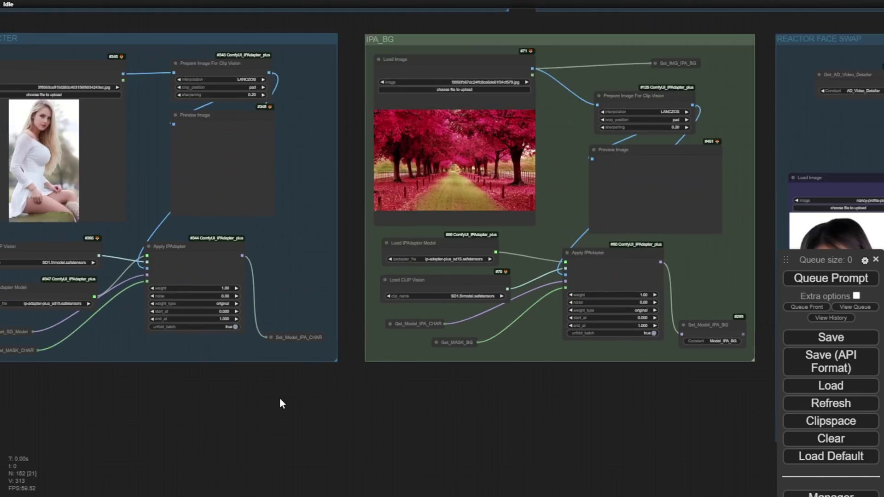
{"action": "left_click_drag", "start_coordinate": [280, 404], "coordinate": [336, 478]}
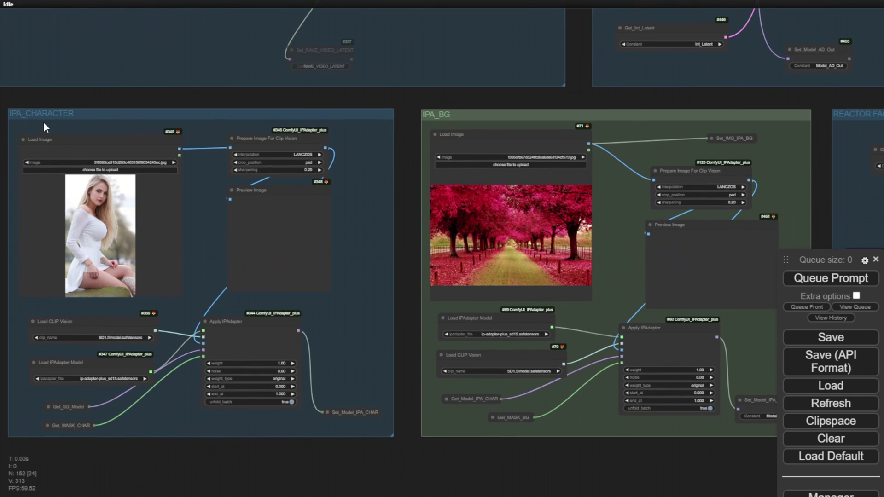
{"action": "scroll", "coordinate": [260, 315], "scroll_direction": "up", "scroll_amount": 5}
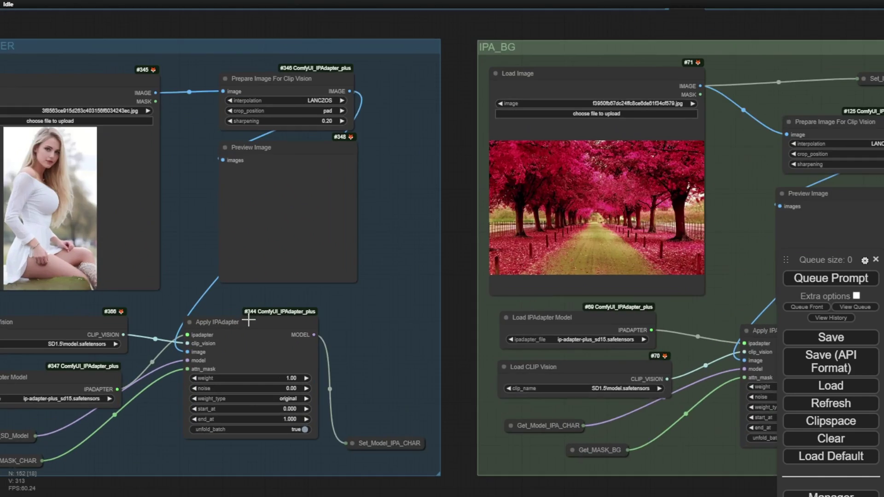
{"action": "left_click_drag", "start_coordinate": [147, 311], "coordinate": [222, 156]}
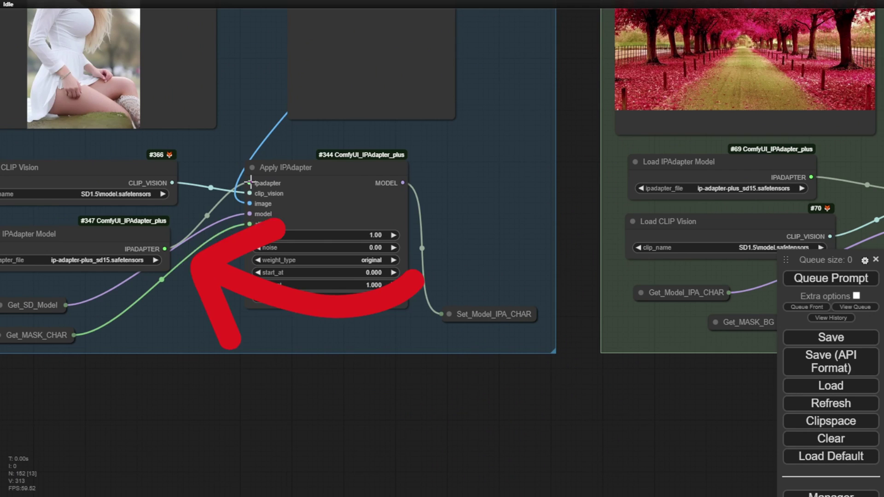
{"action": "left_click_drag", "start_coordinate": [64, 209], "coordinate": [131, 198]}
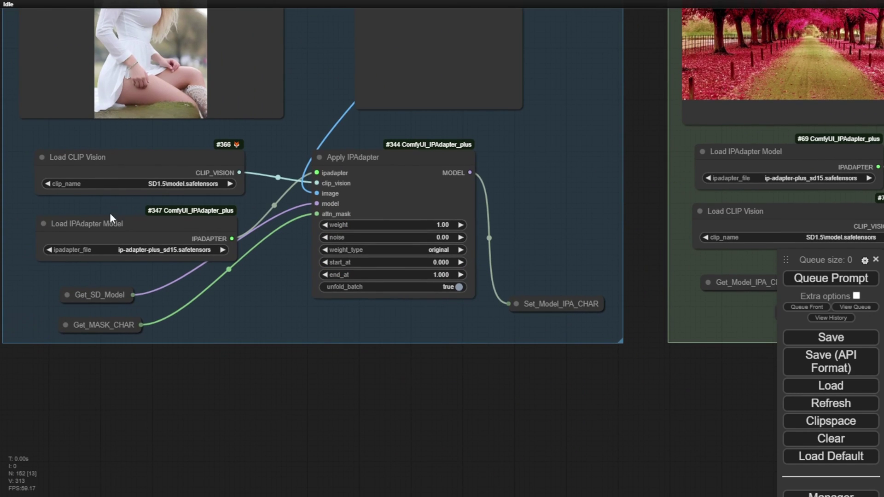
{"action": "left_click_drag", "start_coordinate": [100, 226], "coordinate": [100, 210]}
{"action": "left_click_drag", "start_coordinate": [583, 187], "coordinate": [308, 157]}
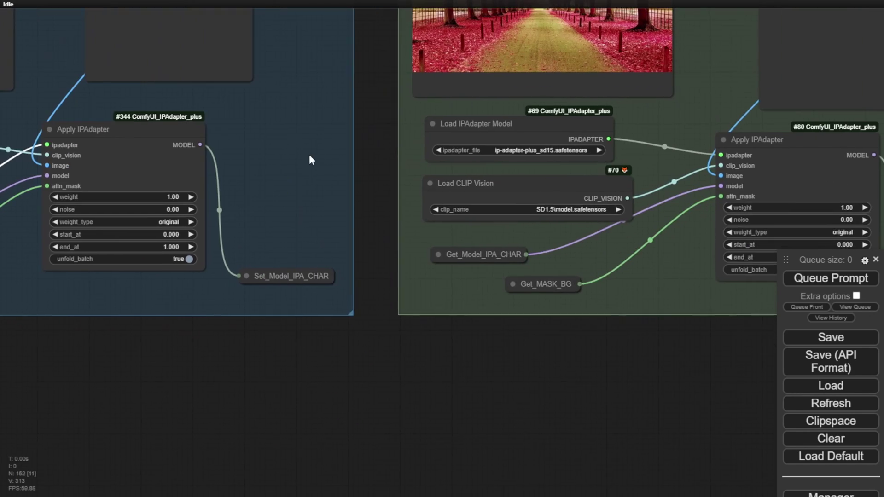
{"action": "left_click_drag", "start_coordinate": [431, 178], "coordinate": [427, 185]}
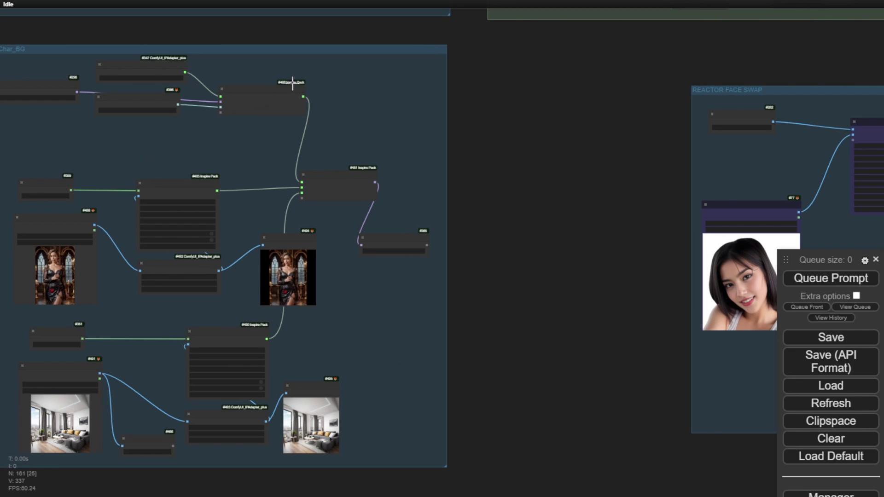
Move Load CLIP Vision and Get_SD_Model down and widen the Load IPAdapter Model node
{"action": "scroll", "coordinate": [237, 67], "scroll_direction": "up", "scroll_amount": 5}
{"action": "left_click_drag", "start_coordinate": [187, 23], "coordinate": [373, 79]}
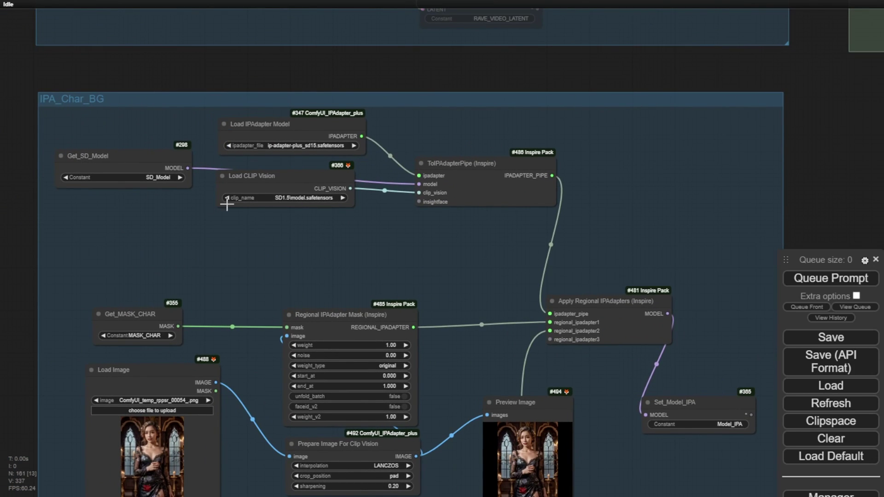
{"action": "left_click_drag", "start_coordinate": [266, 180], "coordinate": [267, 209]}
{"action": "left_click_drag", "start_coordinate": [136, 158], "coordinate": [137, 170]}
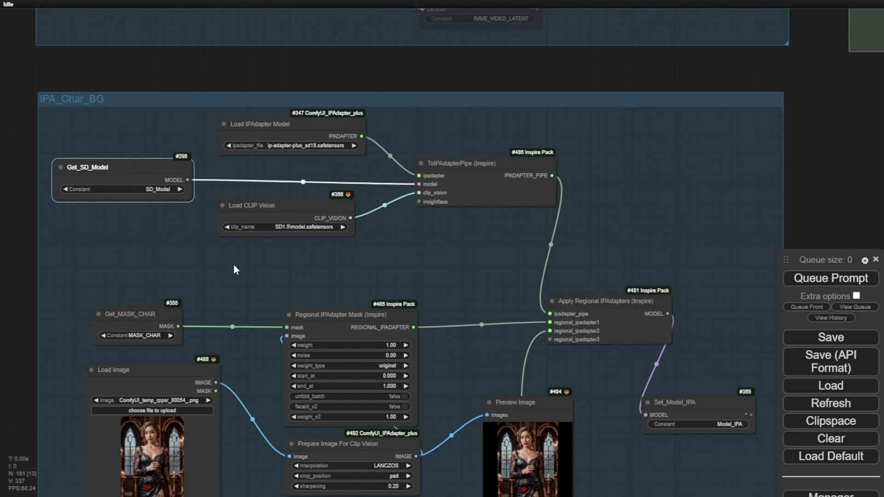
{"action": "scroll", "coordinate": [191, 181], "scroll_direction": "up", "scroll_amount": 3}
{"action": "left_click_drag", "start_coordinate": [423, 146], "coordinate": [441, 146]}
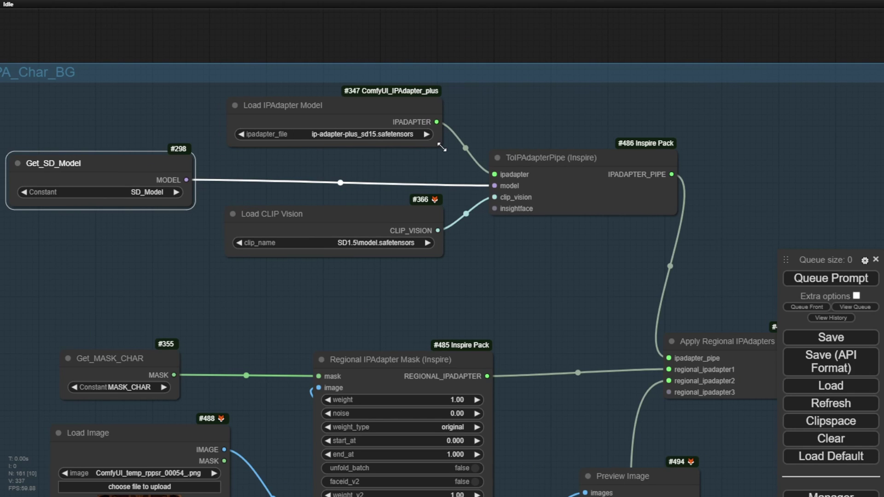
Widen the Get_MASK_CHAR node
{"action": "mouse_move", "coordinate": [424, 334]}
{"action": "left_mouse_down"}
{"action": "mouse_move", "coordinate": [227, 207]}
{"action": "mouse_move", "coordinate": [220, 192]}
{"action": "left_mouse_up"}
{"action": "scroll", "coordinate": [220, 192], "scroll_direction": "down", "scroll_amount": 3}
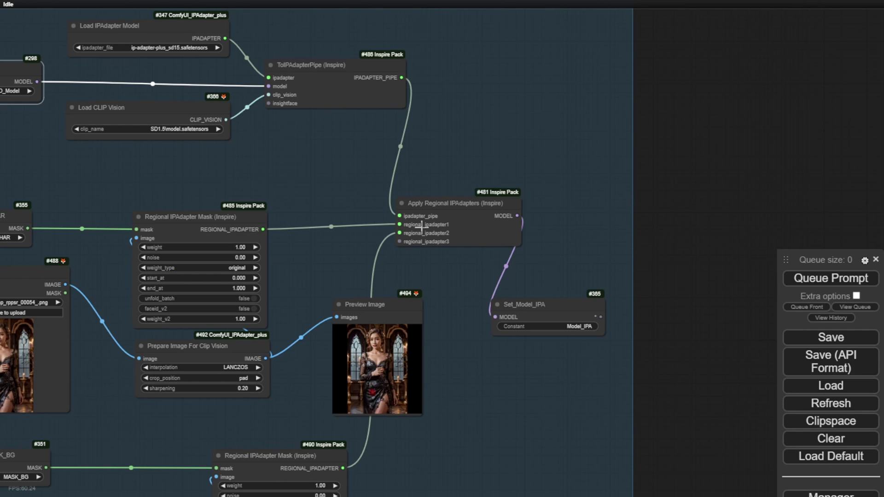
{"action": "scroll", "coordinate": [468, 228], "scroll_direction": "up", "scroll_amount": 3}
{"action": "scroll", "coordinate": [468, 295], "scroll_direction": "down", "scroll_amount": 2}
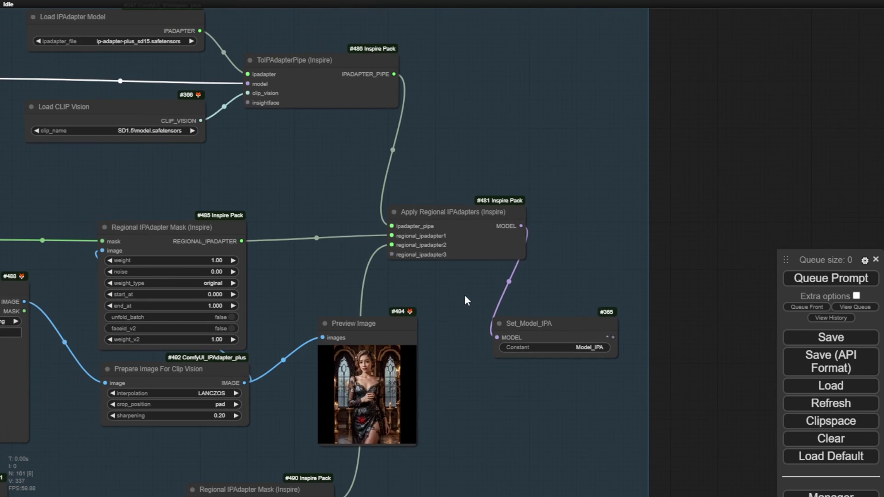
{"action": "left_click_drag", "start_coordinate": [264, 276], "coordinate": [555, 258]}
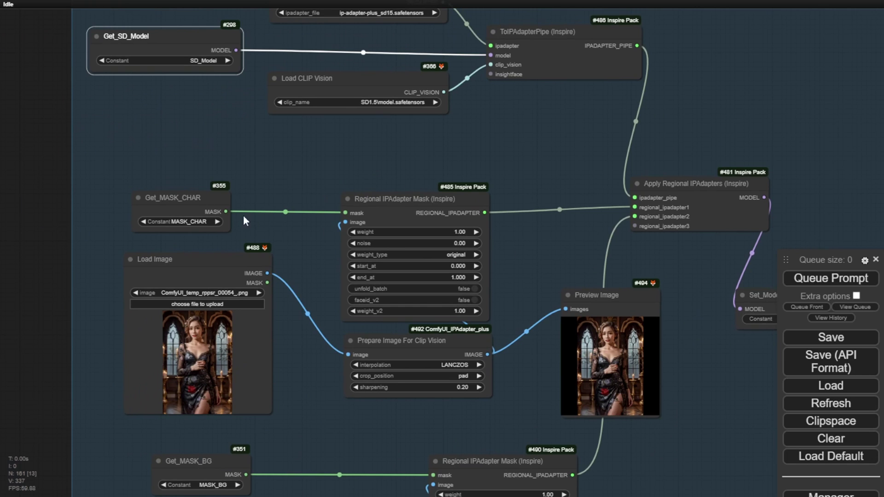
{"action": "left_click_drag", "start_coordinate": [230, 229], "coordinate": [263, 229]}
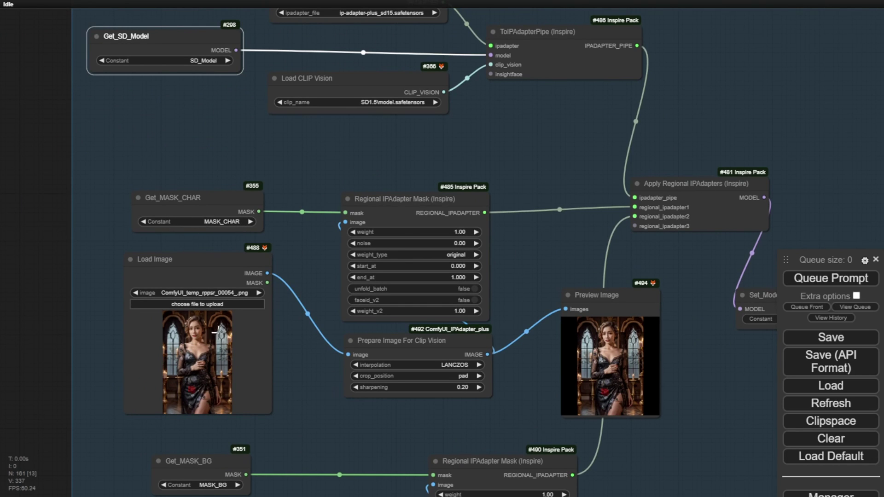
Reposition the background Regional IPAdapter Mask, Get_MASK_BG and room Load Image nodes
{"action": "left_click_drag", "start_coordinate": [290, 451], "coordinate": [290, 289]}
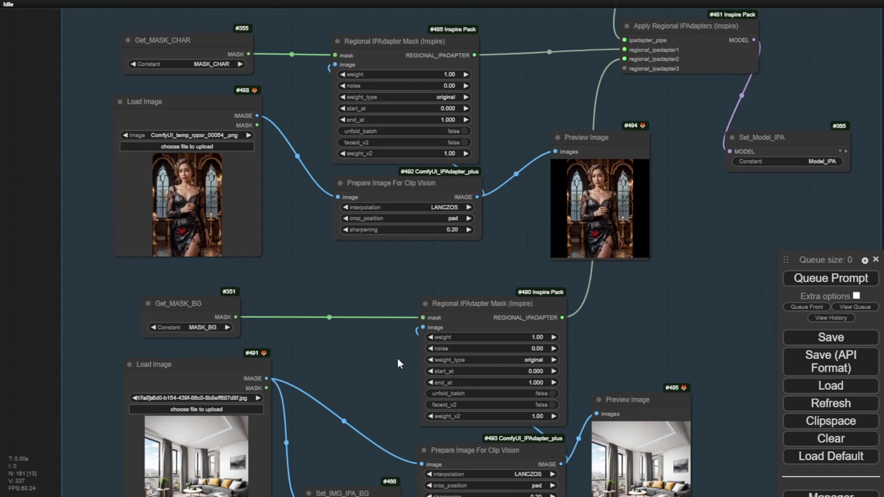
{"action": "left_click_drag", "start_coordinate": [490, 244], "coordinate": [297, 365]}
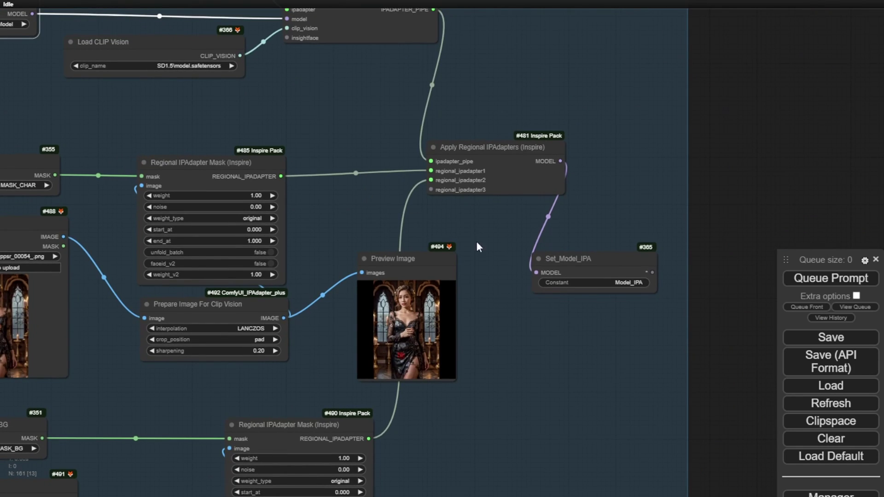
{"action": "scroll", "coordinate": [491, 253], "scroll_direction": "down", "scroll_amount": 3}
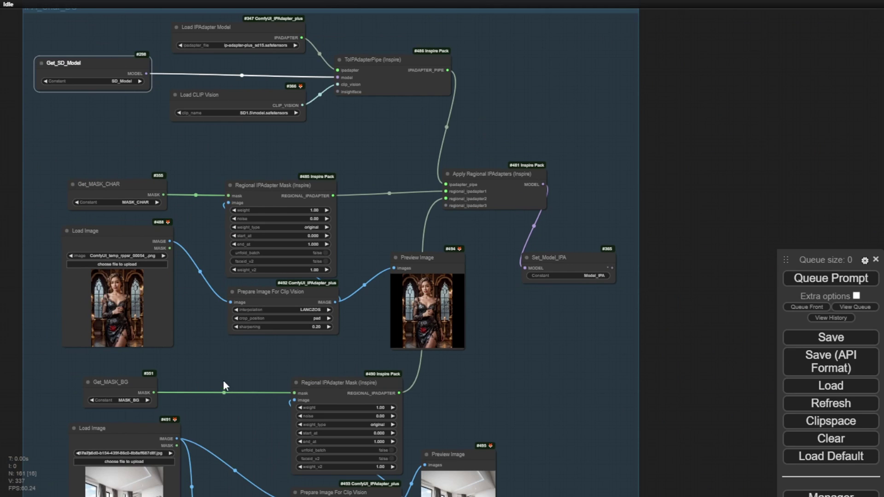
{"action": "left_click_drag", "start_coordinate": [249, 362], "coordinate": [308, 273]}
{"action": "left_click_drag", "start_coordinate": [361, 297], "coordinate": [319, 285]}
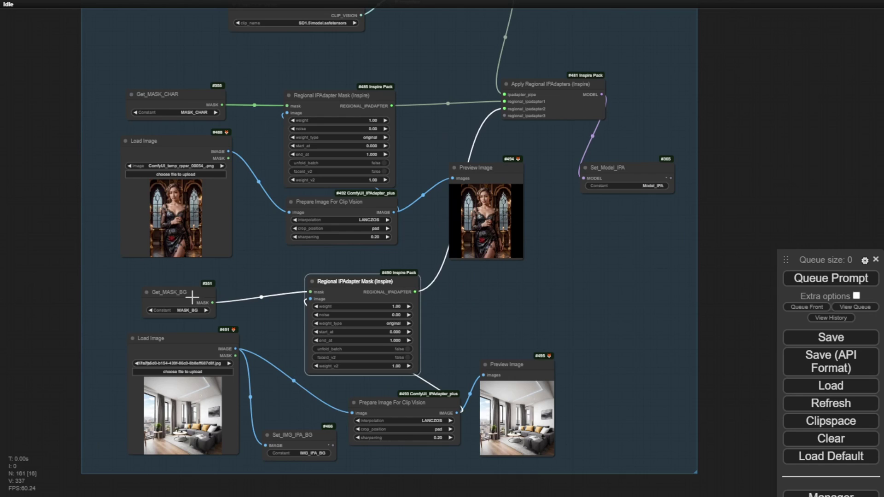
{"action": "left_click_drag", "start_coordinate": [192, 295], "coordinate": [202, 282]}
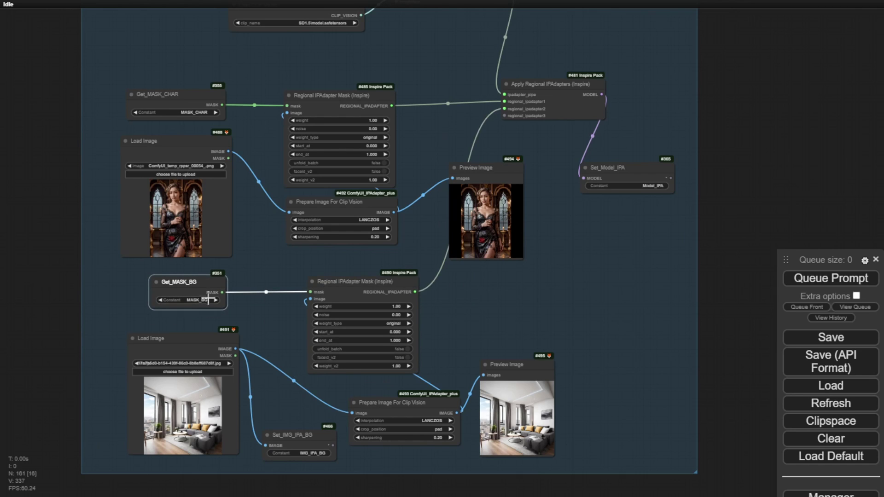
{"action": "left_click_drag", "start_coordinate": [205, 339], "coordinate": [206, 330]}
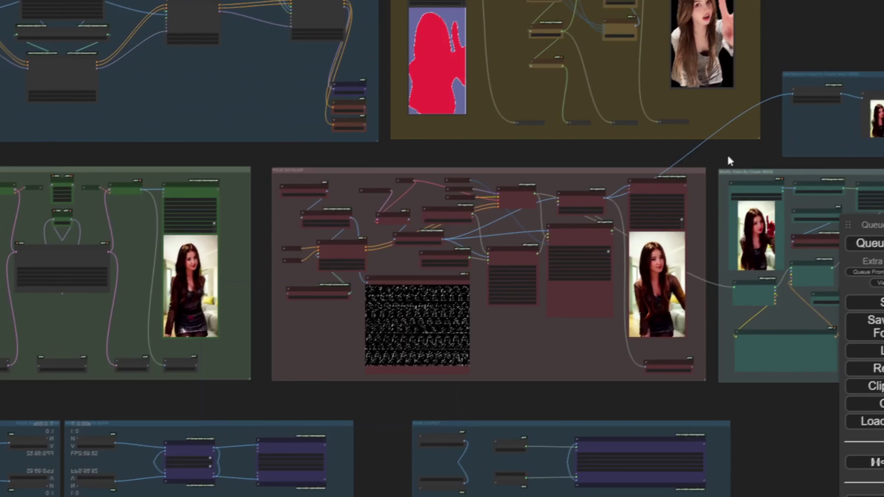
Resume the paused mask Video Combine preview in the SEG_MASK group
{"action": "scroll", "coordinate": [514, 220], "scroll_direction": "up", "scroll_amount": 3}
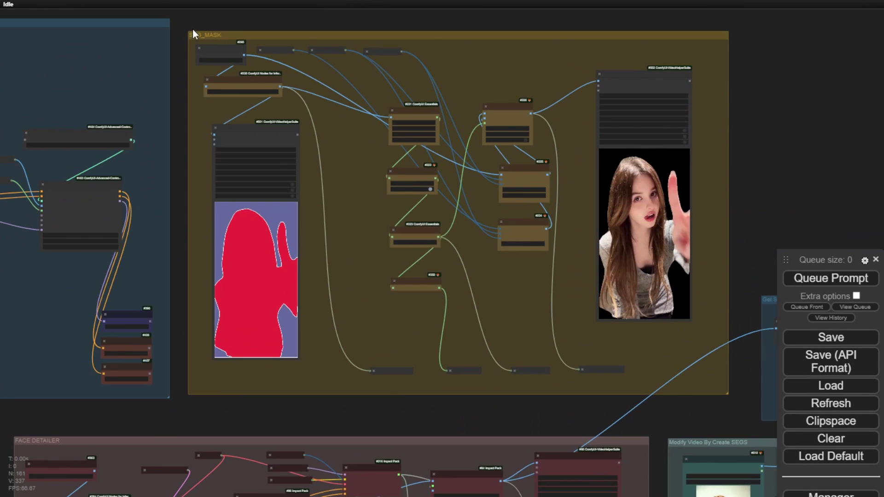
{"action": "left_click_drag", "start_coordinate": [184, 35], "coordinate": [167, 69]}
{"action": "scroll", "coordinate": [243, 225], "scroll_direction": "up", "scroll_amount": 4}
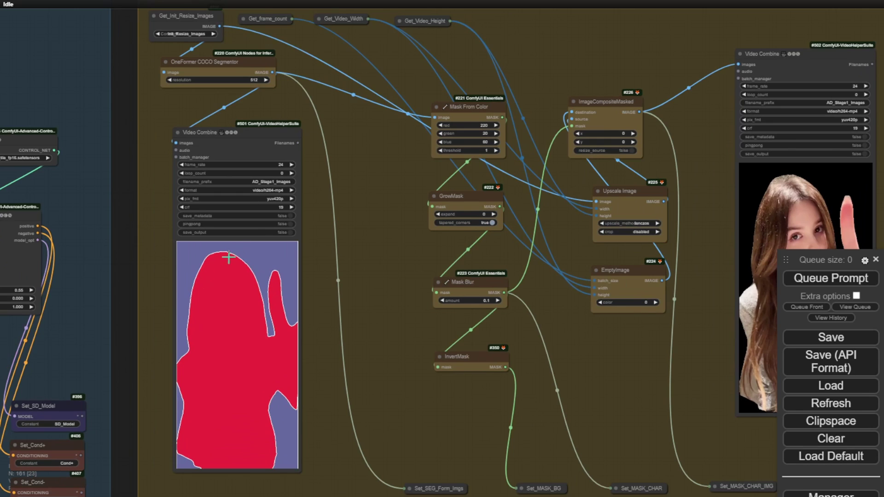
{"action": "scroll", "coordinate": [289, 316], "scroll_direction": "down", "scroll_amount": 1}
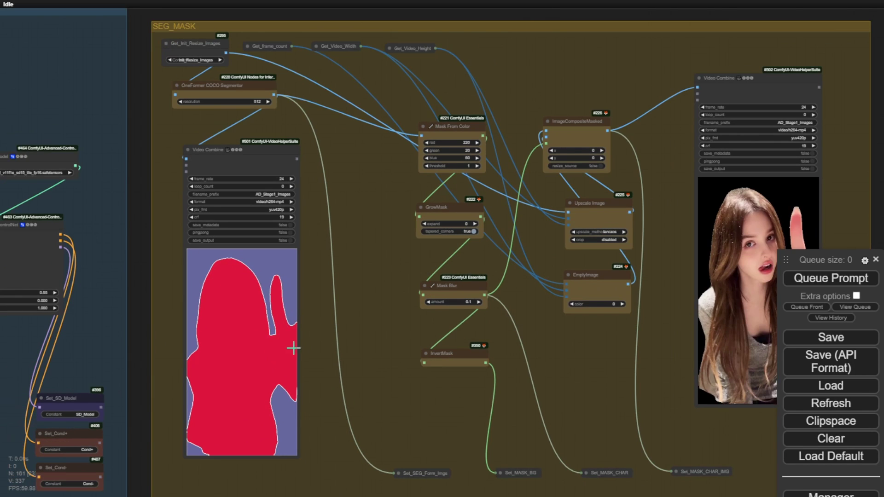
{"action": "right_click", "coordinate": [247, 291]}
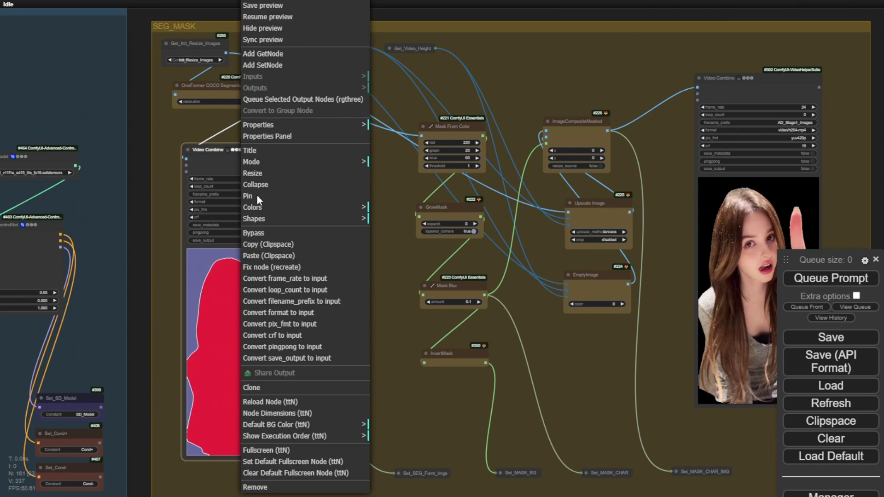
{"action": "left_click", "coordinate": [260, 17]}
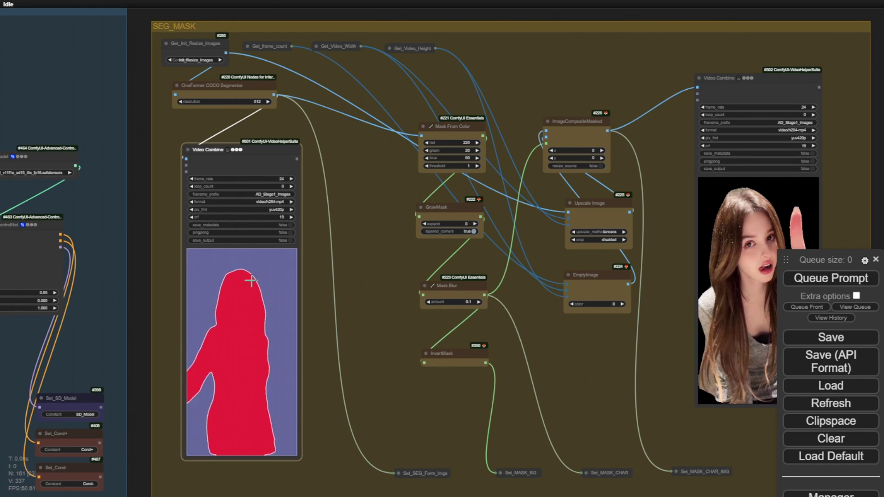
{"action": "left_click_drag", "start_coordinate": [182, 318], "coordinate": [85, 291]}
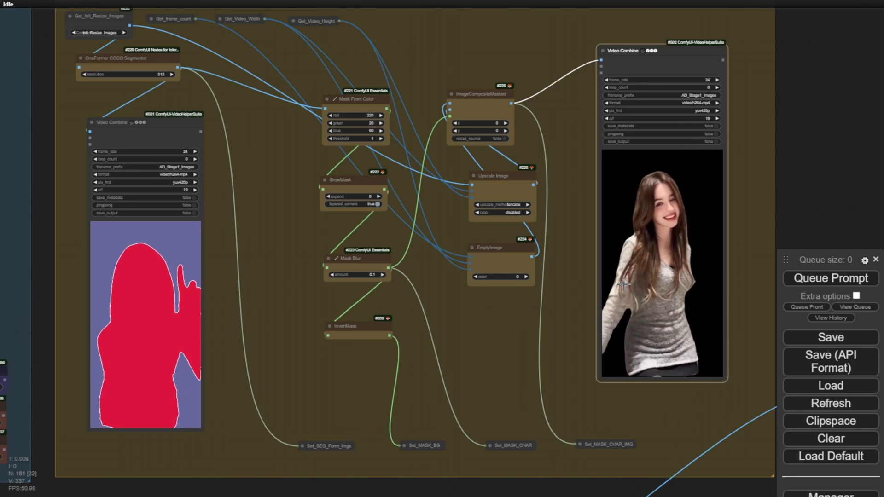
{"action": "scroll", "coordinate": [626, 294], "scroll_direction": "down", "scroll_amount": 3}
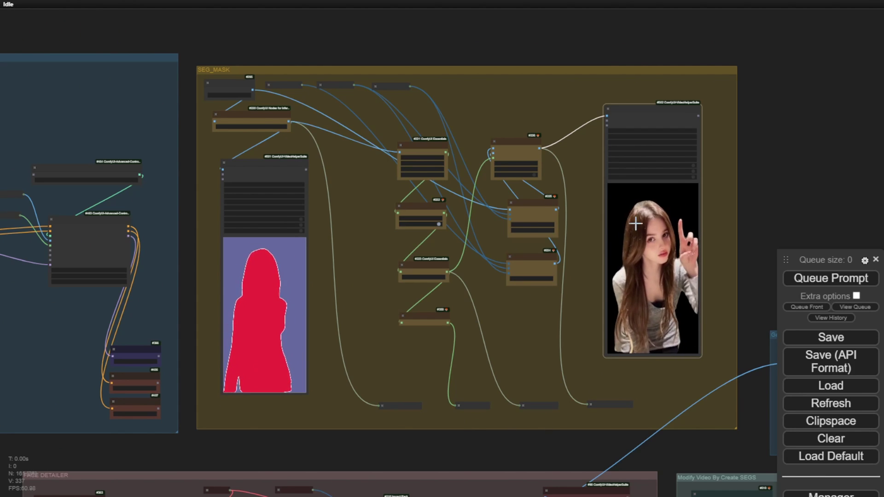
{"action": "left_click_drag", "start_coordinate": [319, 455], "coordinate": [409, 358]}
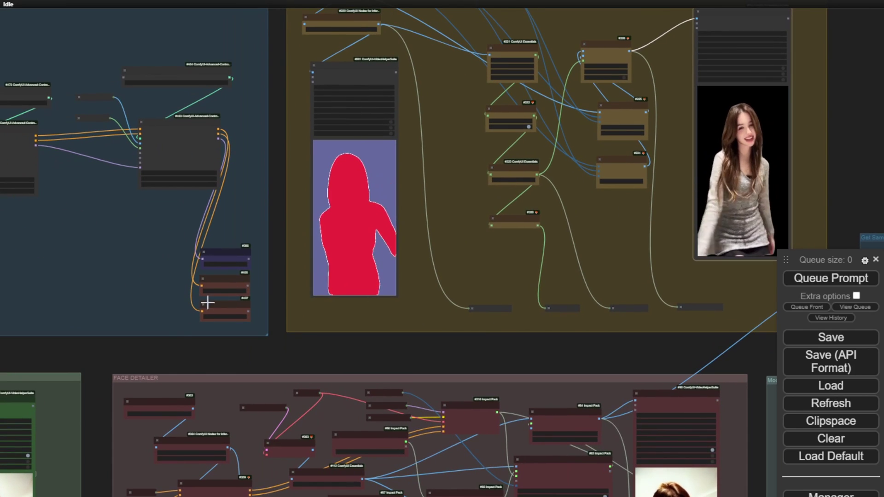
{"action": "left_click_drag", "start_coordinate": [109, 355], "coordinate": [337, 274]}
{"action": "scroll", "coordinate": [338, 274], "scroll_direction": "down", "scroll_amount": 5}
{"action": "scroll", "coordinate": [361, 347], "scroll_direction": "up", "scroll_amount": 8}
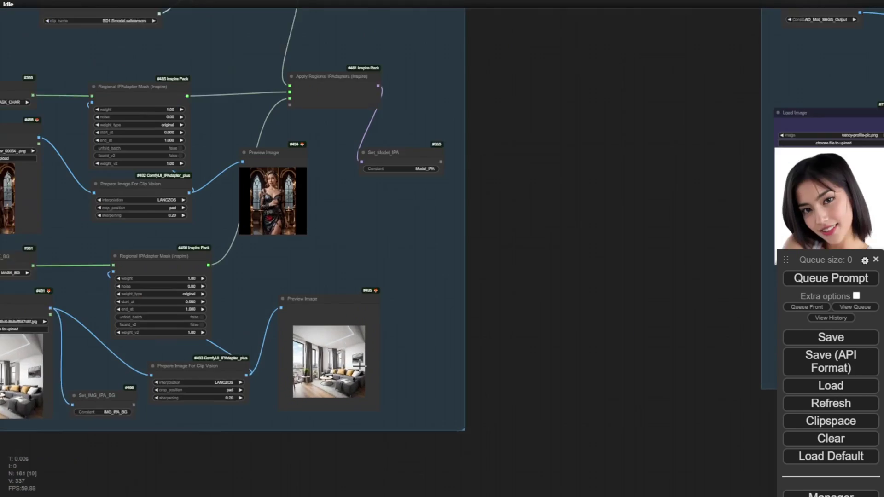
{"action": "left_click_drag", "start_coordinate": [402, 466], "coordinate": [598, 361]}
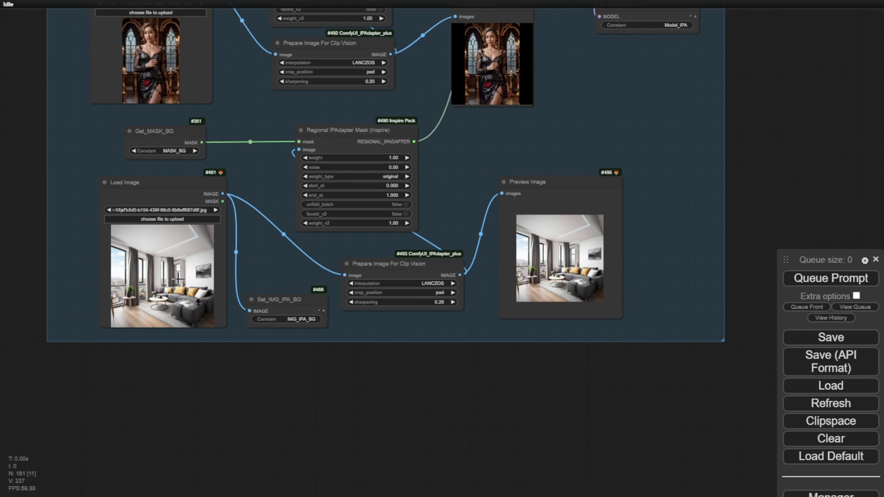
{"action": "scroll", "coordinate": [174, 250], "scroll_direction": "up", "scroll_amount": 2}
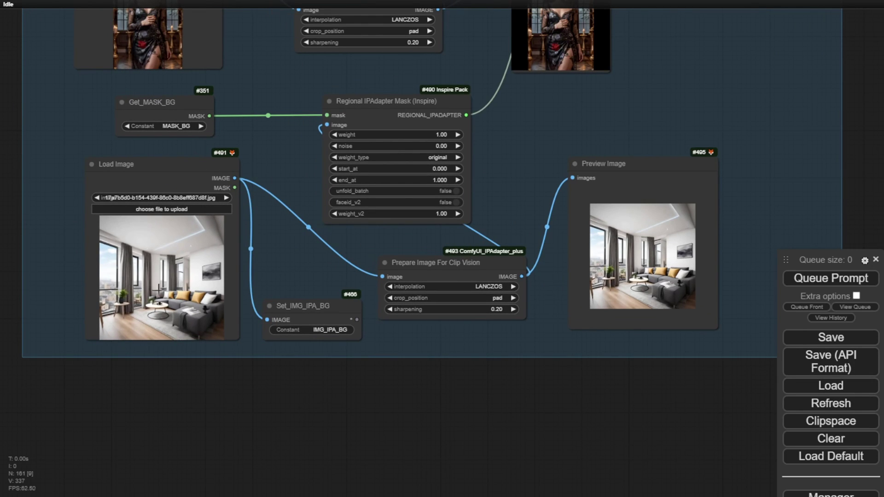
{"action": "scroll", "coordinate": [194, 302], "scroll_direction": "up", "scroll_amount": 4}
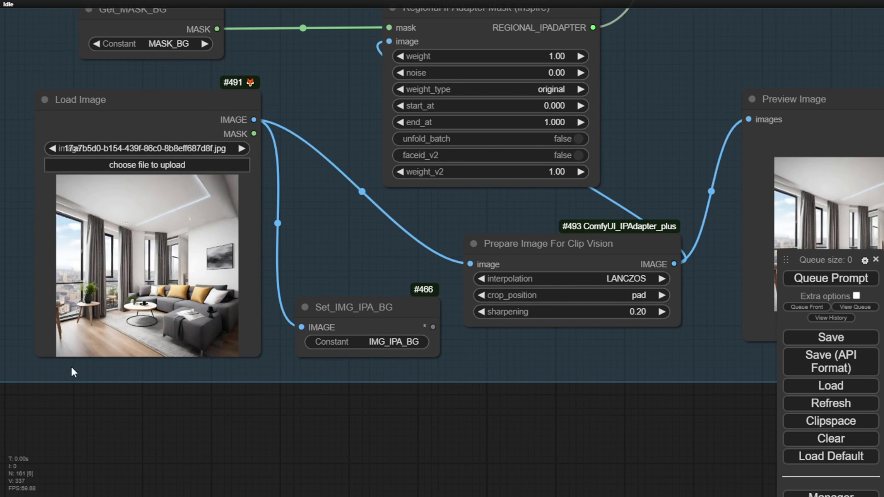
{"action": "scroll", "coordinate": [89, 370], "scroll_direction": "down", "scroll_amount": 6}
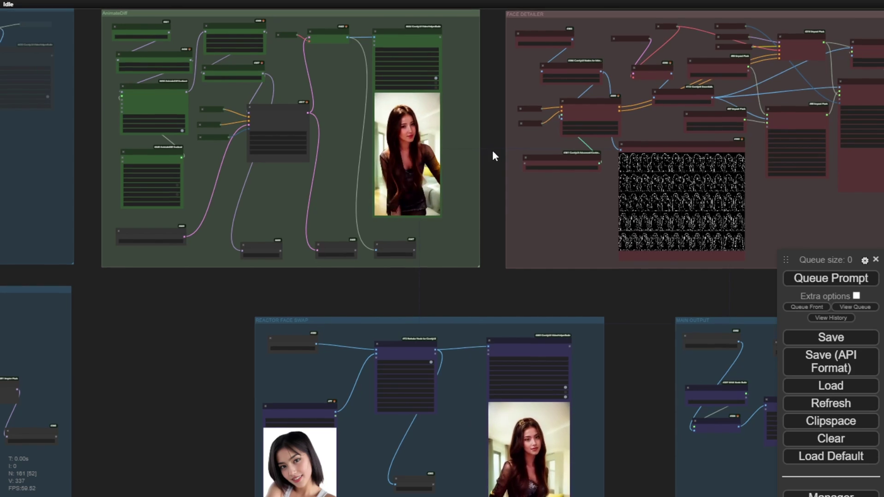
Bring the FACE DETAILER group into view below the AnimateDiff group
{"action": "left_click_drag", "start_coordinate": [493, 150], "coordinate": [486, 200]}
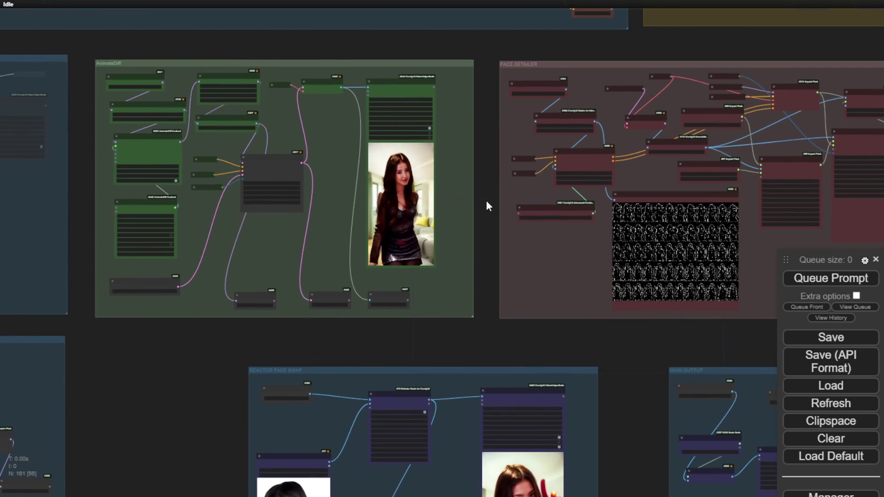
{"action": "scroll", "coordinate": [482, 197], "scroll_direction": "up", "scroll_amount": 6}
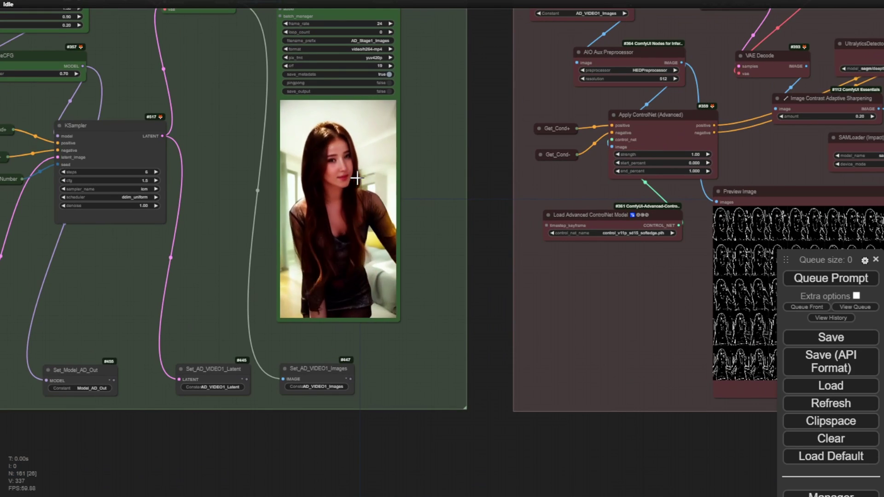
{"action": "scroll", "coordinate": [450, 221], "scroll_direction": "down", "scroll_amount": 2}
{"action": "left_click_drag", "start_coordinate": [450, 220], "coordinate": [188, 295]}
{"action": "scroll", "coordinate": [188, 295], "scroll_direction": "down", "scroll_amount": 5}
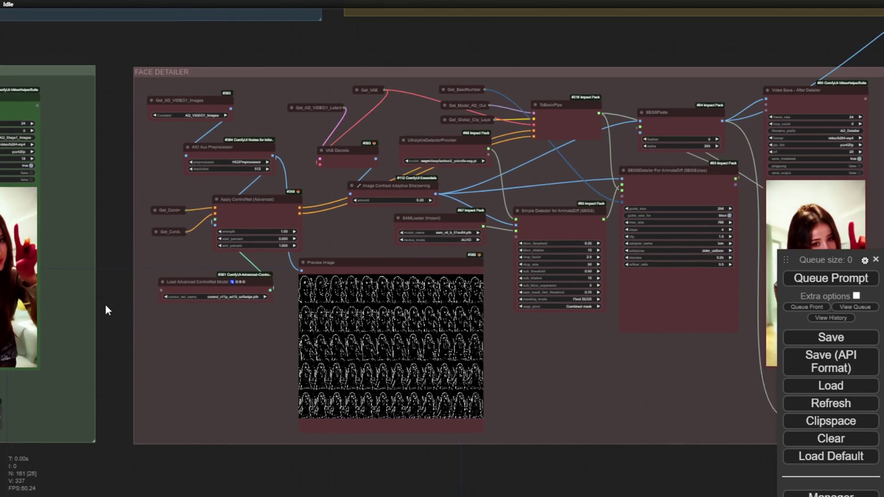
{"action": "left_click_drag", "start_coordinate": [104, 310], "coordinate": [60, 312]}
{"action": "scroll", "coordinate": [233, 251], "scroll_direction": "up", "scroll_amount": 5}
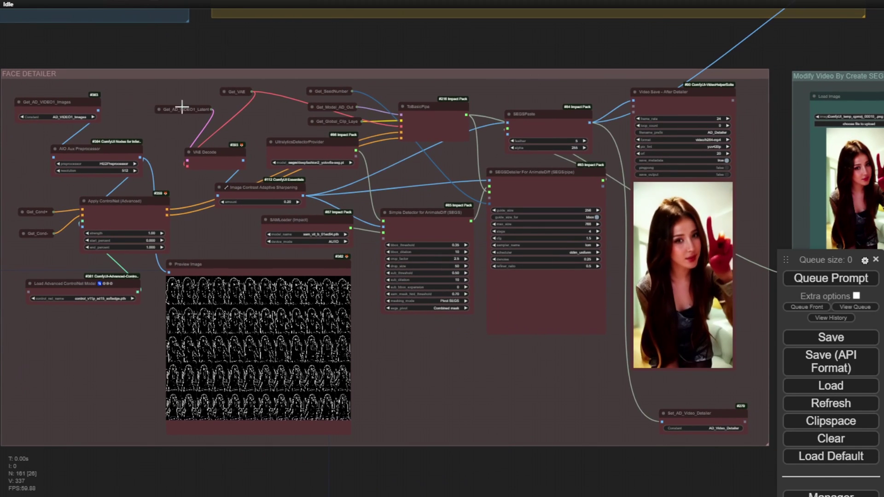
{"action": "left_click_drag", "start_coordinate": [73, 82], "coordinate": [107, 96]}
Retitle the group by pasting '2nd Sampling - ' in front of DETAILER
{"action": "right_click", "coordinate": [108, 97]}
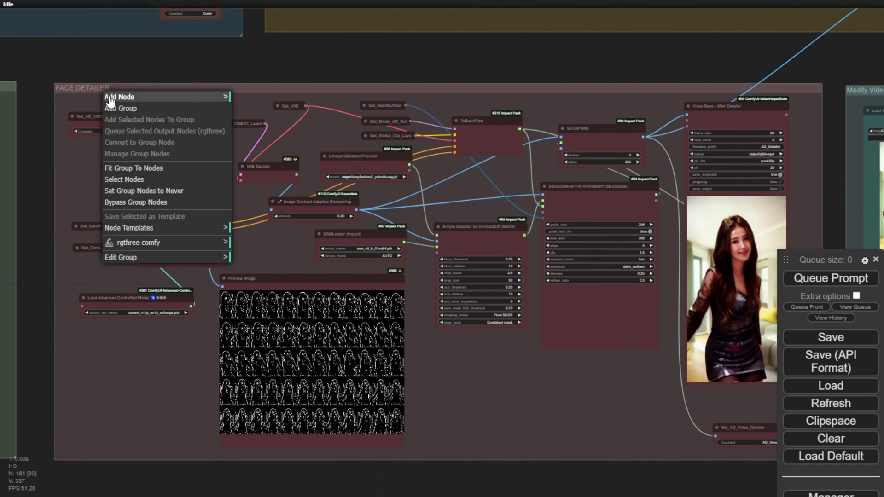
{"action": "left_click", "coordinate": [131, 257]}
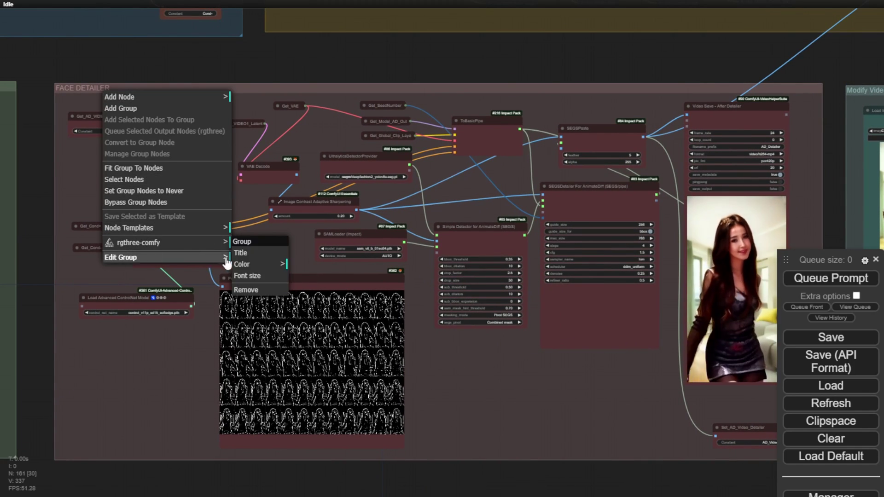
{"action": "left_click", "coordinate": [251, 254]}
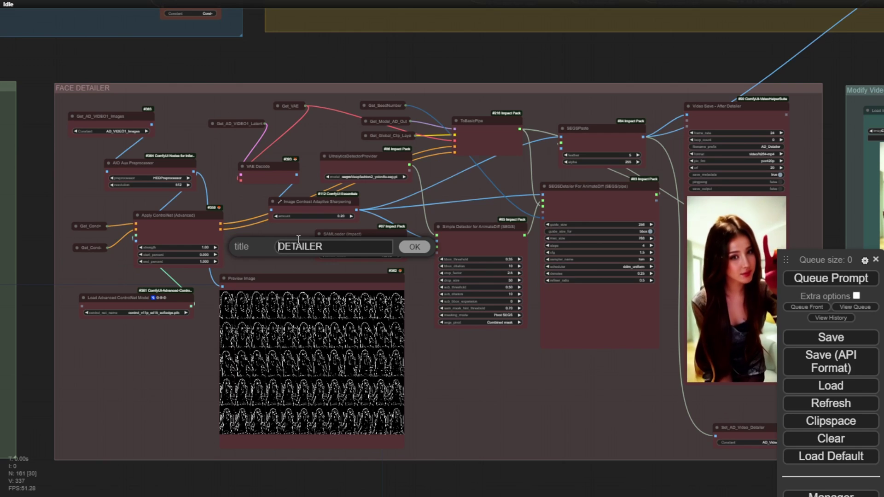
{"action": "type", "text": "2nd Sampling -"}
{"action": "key", "text": "Return"}
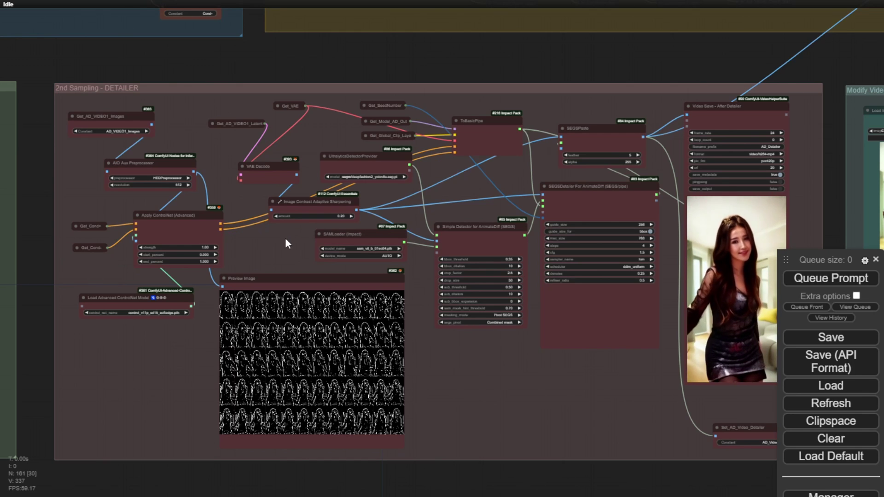
Frame the detector nodes and browse the Ultralytics model list without changing it
{"action": "scroll", "coordinate": [286, 239], "scroll_direction": "up", "scroll_amount": 5}
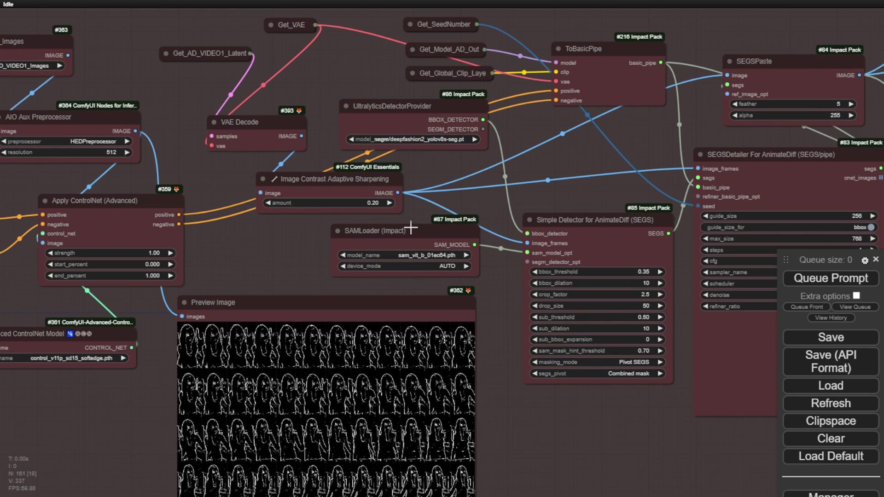
{"action": "left_click_drag", "start_coordinate": [506, 191], "coordinate": [369, 160]}
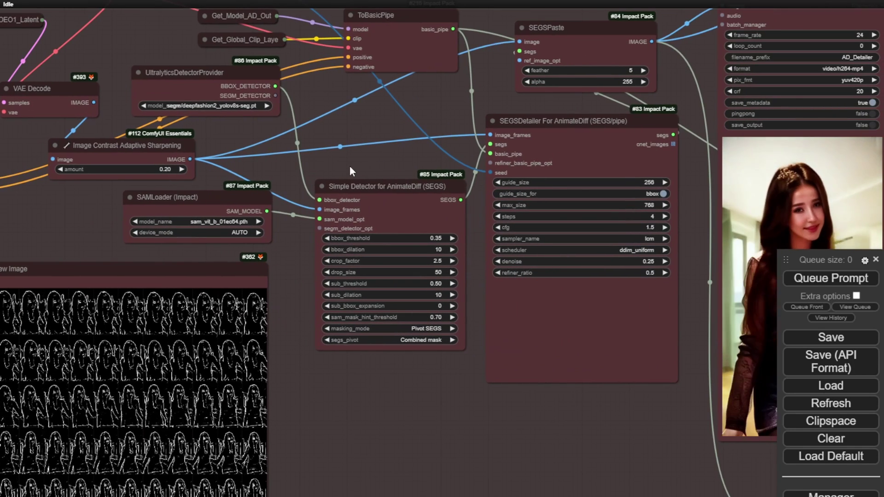
{"action": "scroll", "coordinate": [438, 176], "scroll_direction": "up", "scroll_amount": 3}
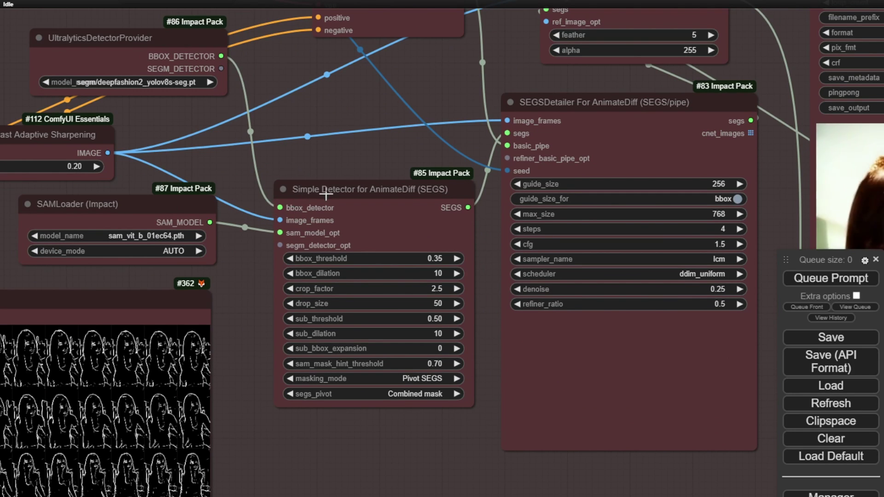
{"action": "left_click_drag", "start_coordinate": [56, 44], "coordinate": [159, 167]}
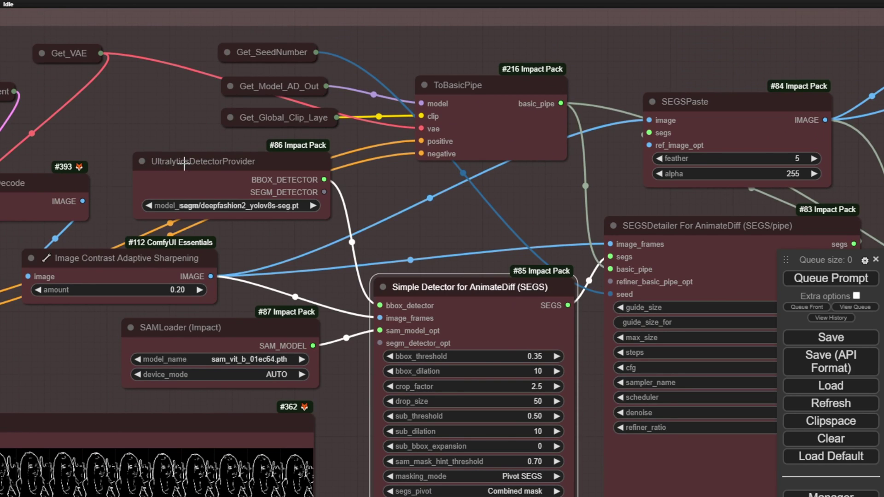
{"action": "left_click", "coordinate": [234, 206]}
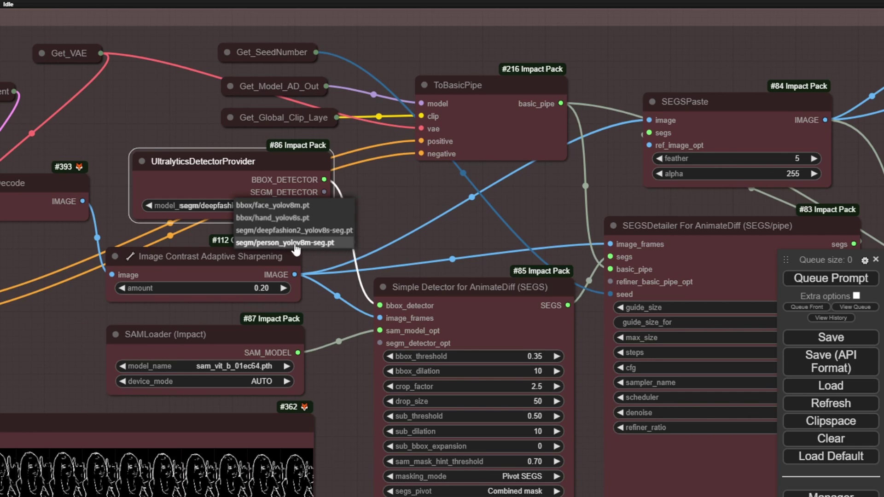
{"action": "left_click", "coordinate": [352, 394]}
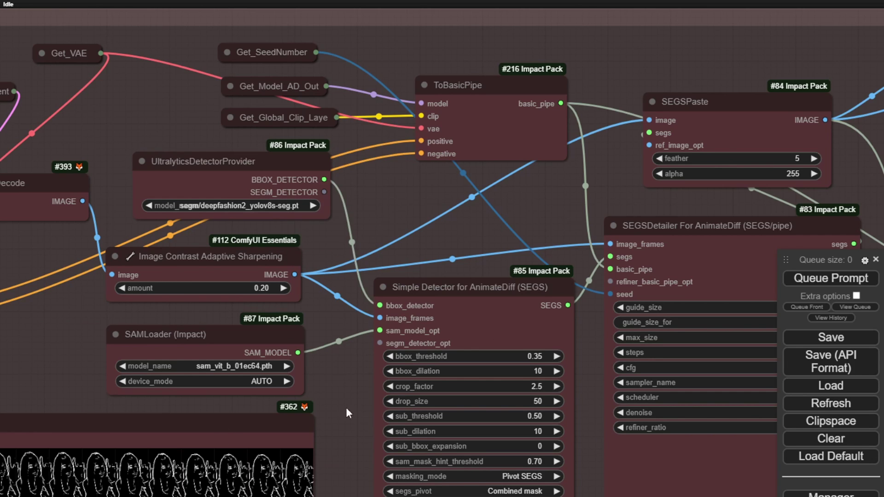
Survey the detailer group from SEGSDetailer to its video preview and select Simple Detector
{"action": "scroll", "coordinate": [327, 396], "scroll_direction": "down", "scroll_amount": 3}
{"action": "left_click_drag", "start_coordinate": [338, 432], "coordinate": [170, 271]}
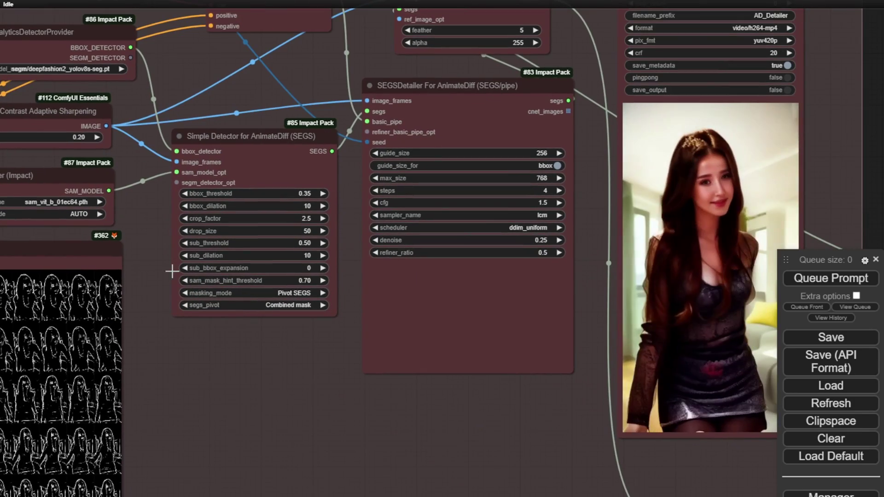
{"action": "left_click_drag", "start_coordinate": [328, 413], "coordinate": [402, 452]}
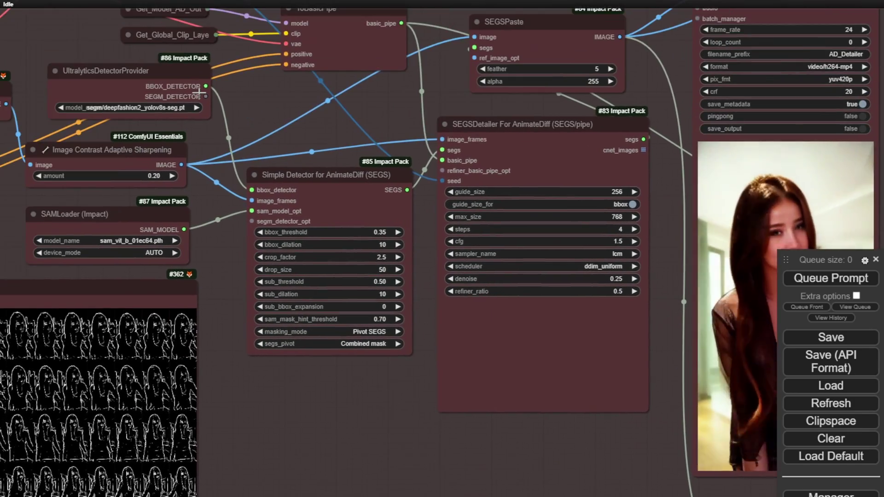
{"action": "scroll", "coordinate": [278, 113], "scroll_direction": "down", "scroll_amount": 5}
{"action": "left_click_drag", "start_coordinate": [280, 111], "coordinate": [395, 201]}
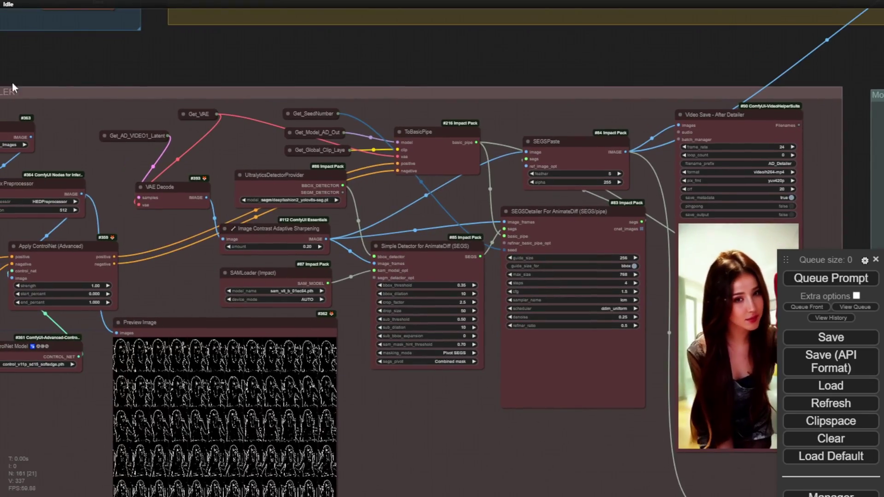
{"action": "left_click_drag", "start_coordinate": [12, 82], "coordinate": [249, 46]}
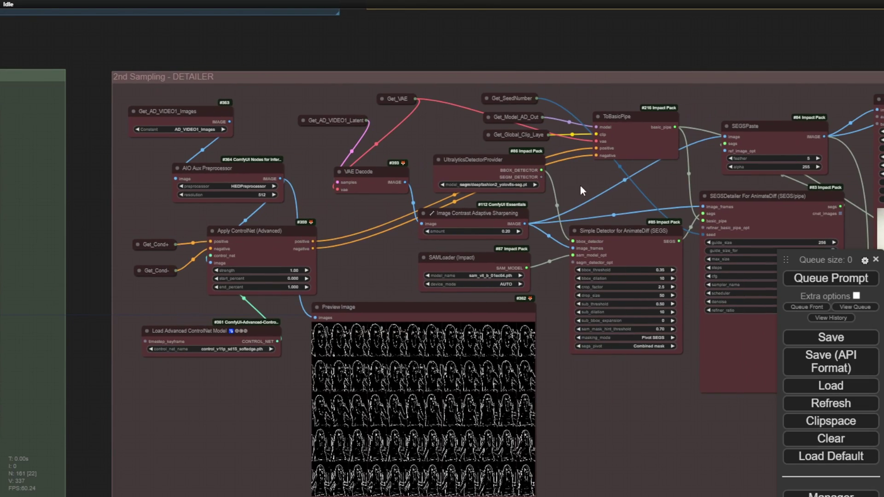
{"action": "left_click_drag", "start_coordinate": [579, 186], "coordinate": [325, 162]}
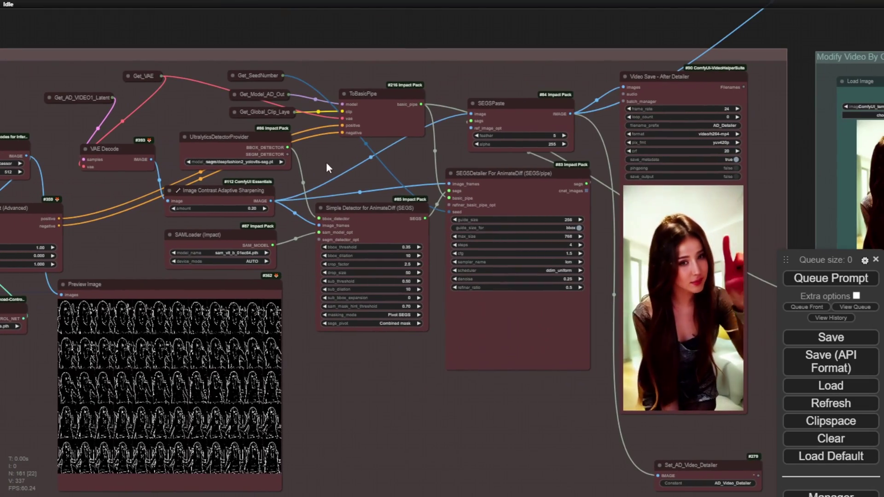
{"action": "left_click", "coordinate": [336, 207]}
Set UltralyticsDetectorProvider's model_name to segm/person_yolov8m-seg.pt
{"action": "scroll", "coordinate": [305, 171], "scroll_direction": "up", "scroll_amount": 6}
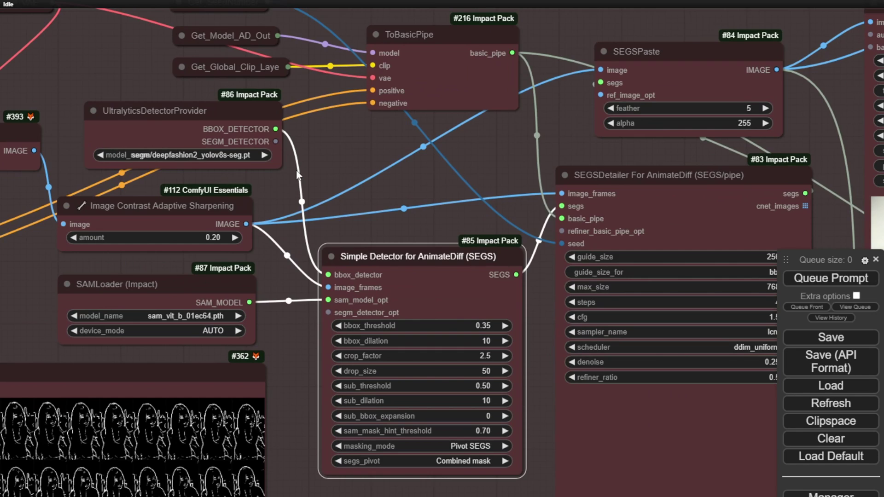
{"action": "left_click", "coordinate": [215, 155]}
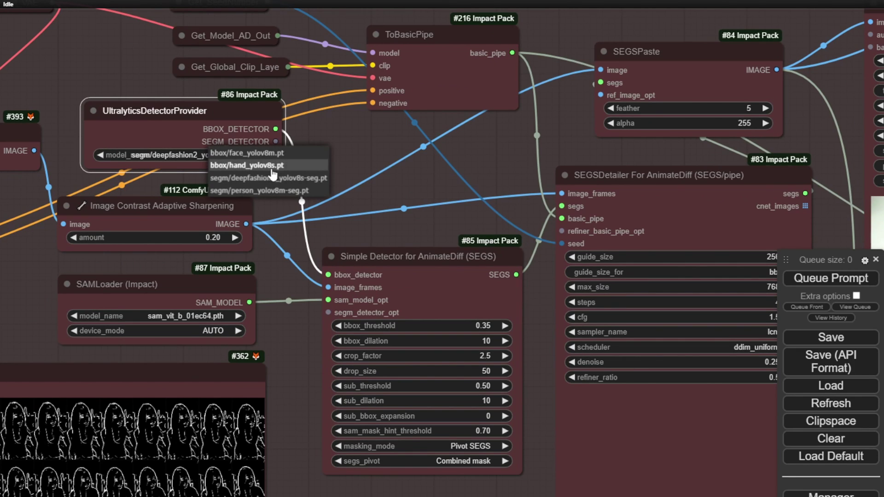
{"action": "left_click", "coordinate": [254, 191]}
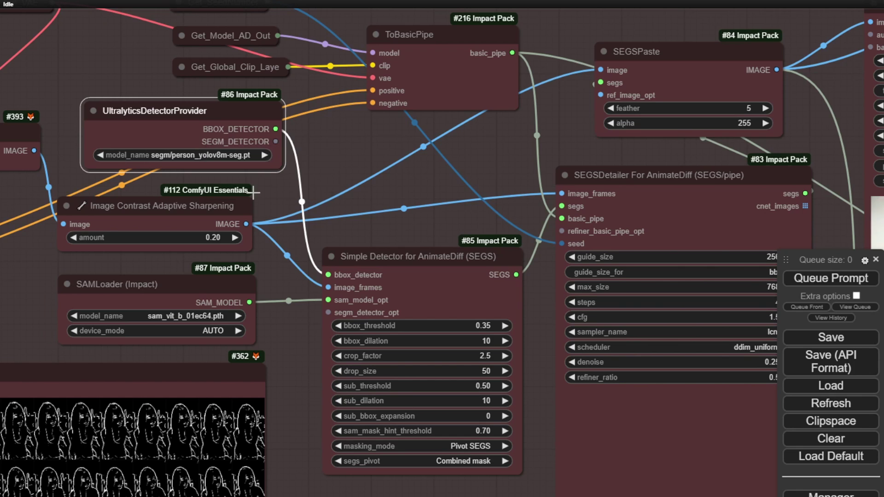
{"action": "scroll", "coordinate": [287, 164], "scroll_direction": "down", "scroll_amount": 3}
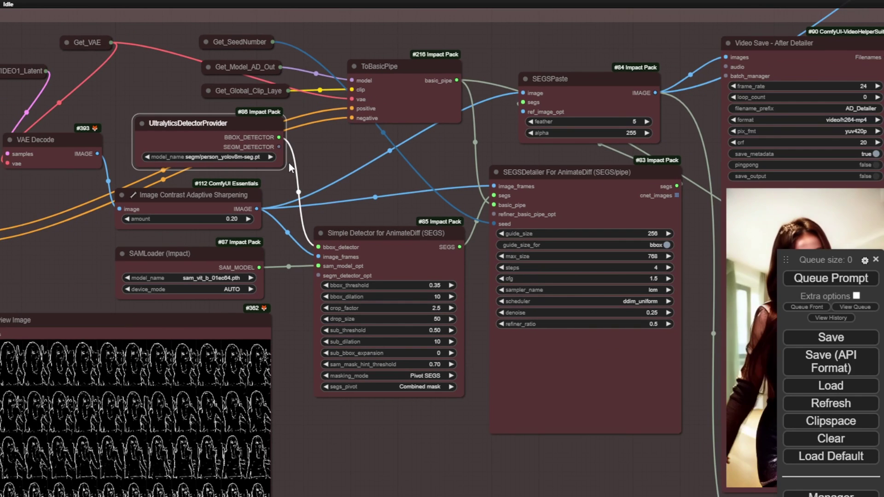
{"action": "left_click_drag", "start_coordinate": [457, 413], "coordinate": [330, 400]}
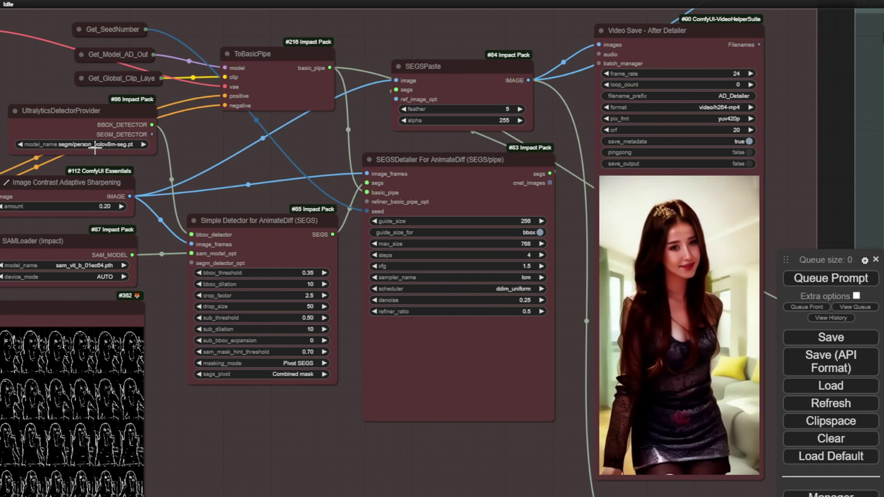
{"action": "scroll", "coordinate": [83, 144], "scroll_direction": "up", "scroll_amount": 6}
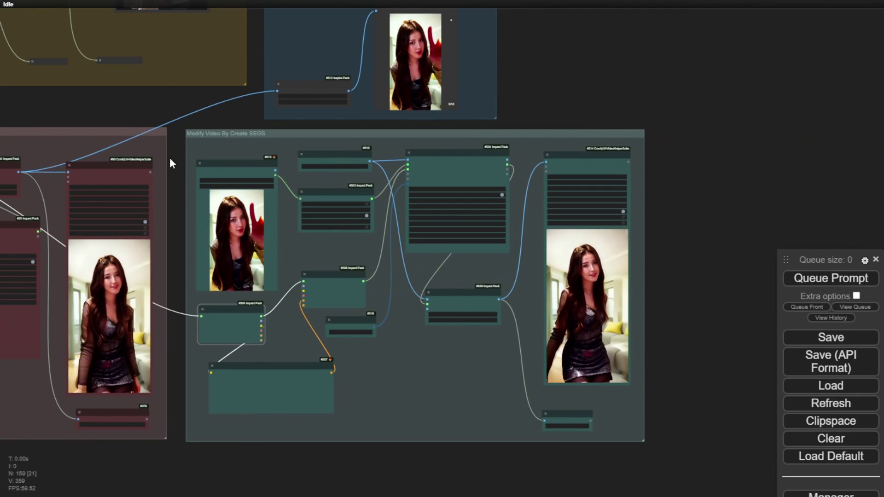
Pan to the Load Image and prompt nodes above the Modify Video By Create SEGS title
{"action": "scroll", "coordinate": [181, 154], "scroll_direction": "up", "scroll_amount": 6}
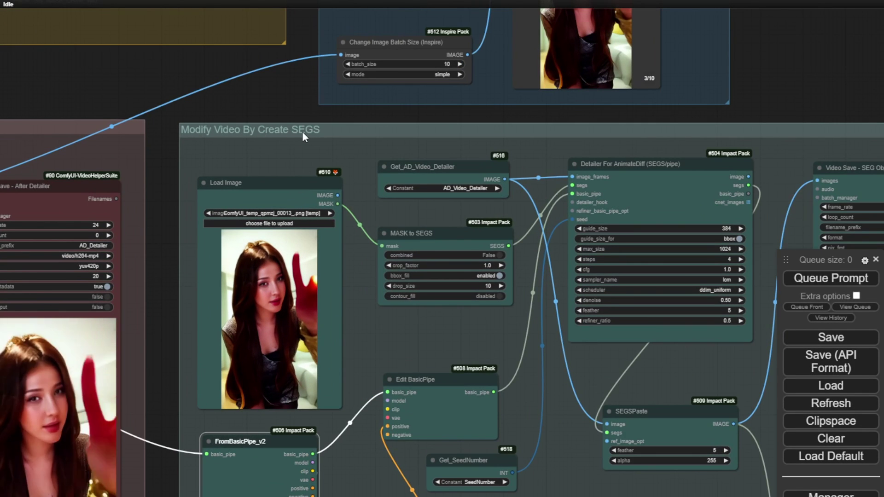
{"action": "scroll", "coordinate": [315, 233], "scroll_direction": "up", "scroll_amount": 5}
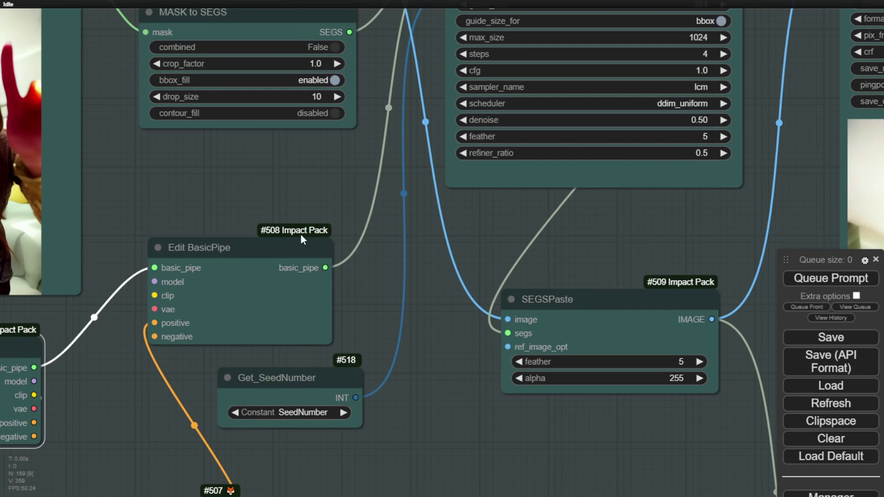
{"action": "scroll", "coordinate": [500, 327], "scroll_direction": "down", "scroll_amount": 3}
{"action": "left_click_drag", "start_coordinate": [792, 294], "coordinate": [792, 144]}
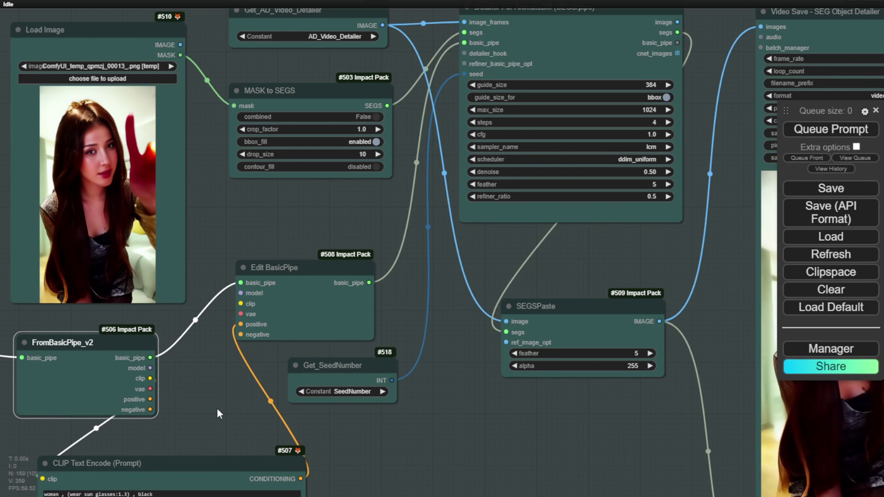
{"action": "left_click_drag", "start_coordinate": [451, 402], "coordinate": [488, 457]}
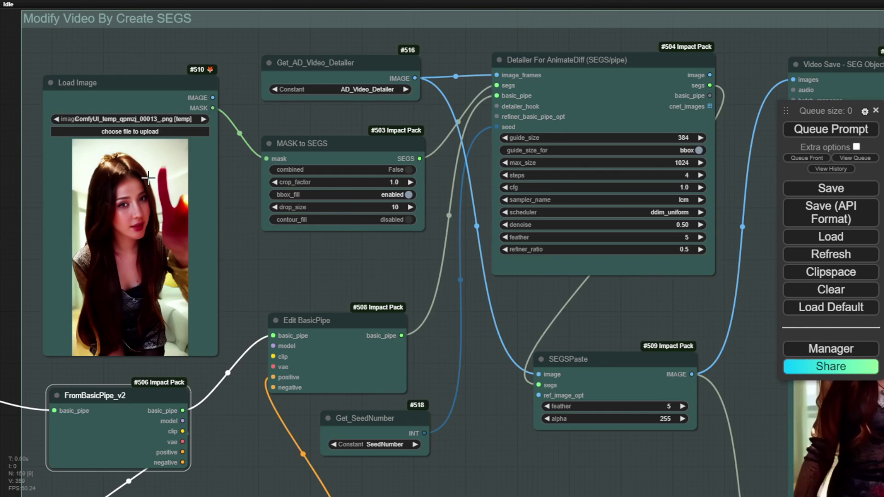
{"action": "scroll", "coordinate": [148, 177], "scroll_direction": "down", "scroll_amount": 5}
{"action": "scroll", "coordinate": [267, 325], "scroll_direction": "up", "scroll_amount": 4}
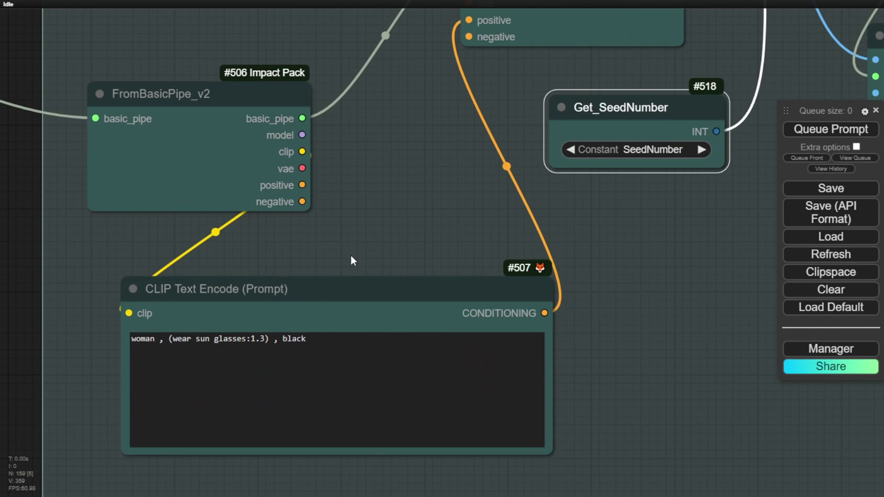
{"action": "scroll", "coordinate": [350, 257], "scroll_direction": "down", "scroll_amount": 5}
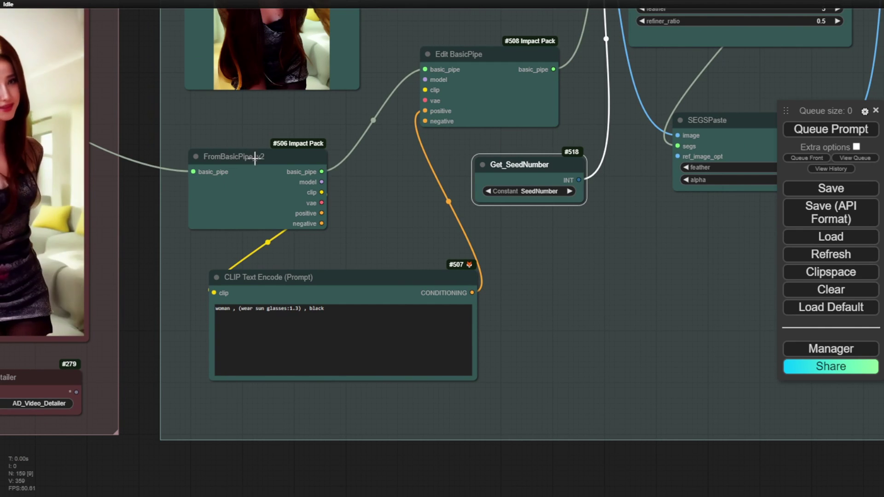
Zoom out and pan across the detailer, detector and video save nodes
{"action": "left_click_drag", "start_coordinate": [132, 124], "coordinate": [519, 302]}
{"action": "scroll", "coordinate": [519, 302], "scroll_direction": "down", "scroll_amount": 3}
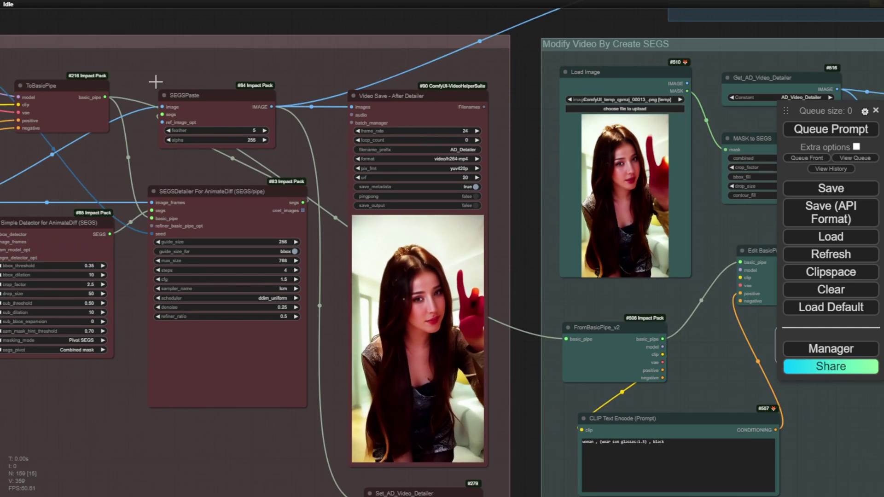
{"action": "scroll", "coordinate": [515, 298], "scroll_direction": "down", "scroll_amount": 2}
{"action": "left_click_drag", "start_coordinate": [668, 358], "coordinate": [424, 304]}
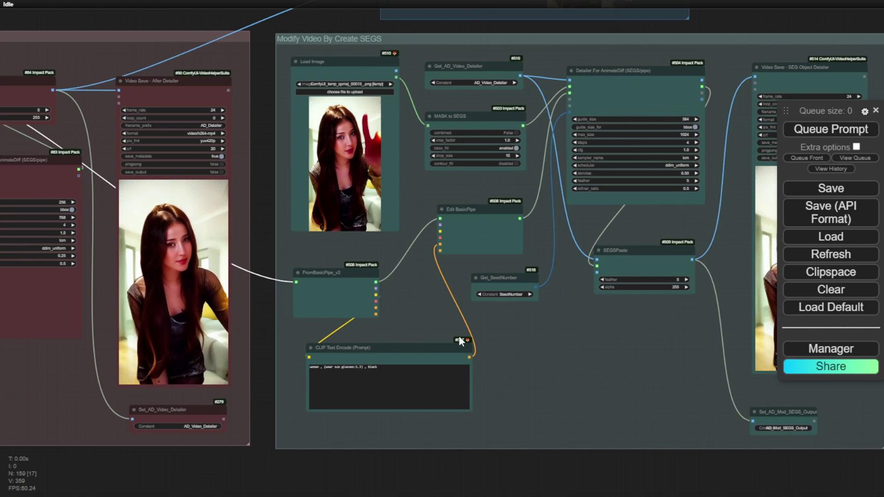
{"action": "scroll", "coordinate": [388, 307], "scroll_direction": "up", "scroll_amount": 6}
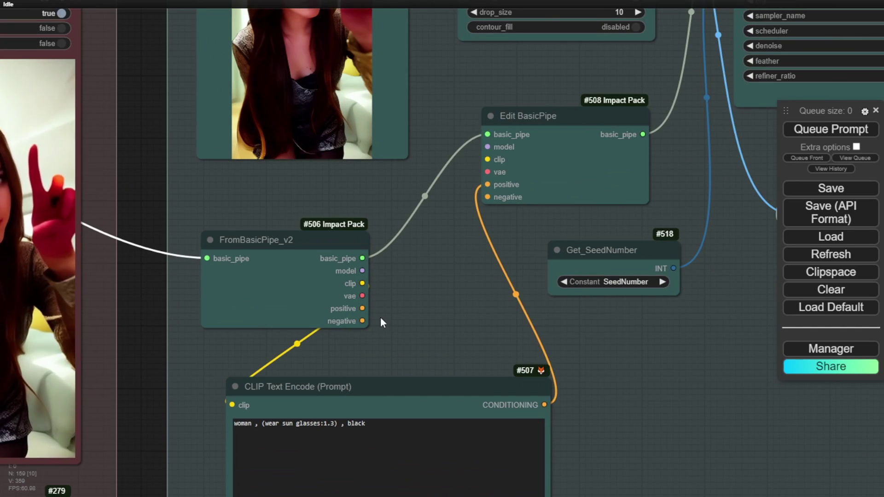
{"action": "scroll", "coordinate": [438, 330], "scroll_direction": "down", "scroll_amount": 2}
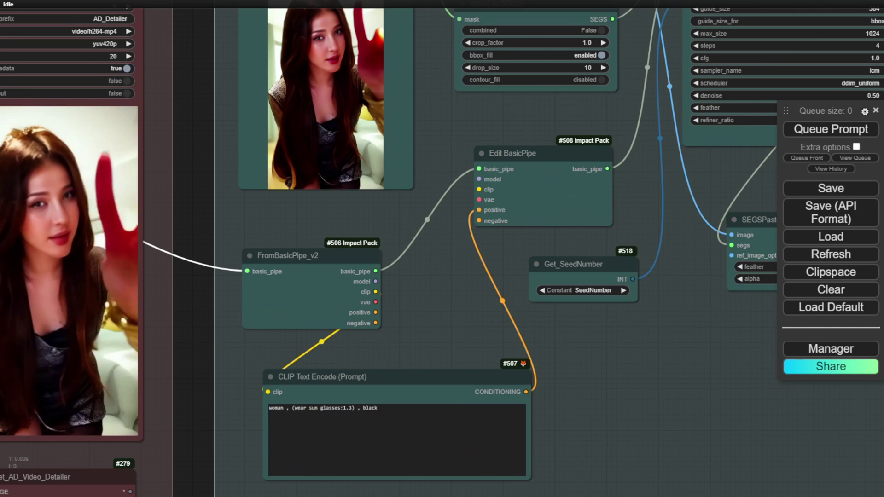
{"action": "scroll", "coordinate": [92, 311], "scroll_direction": "down", "scroll_amount": 3}
Bring the Get Sample Image preview into view and show all ten sample frames as a grid
{"action": "left_click_drag", "start_coordinate": [68, 241], "coordinate": [107, 368]}
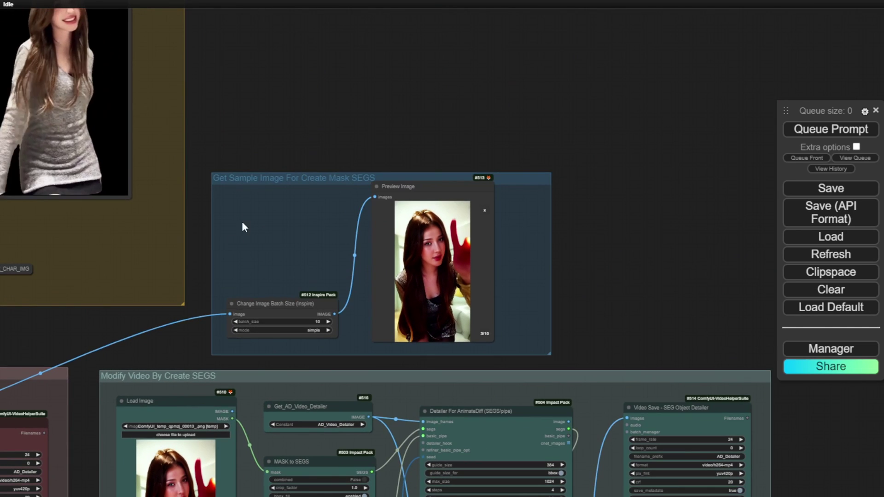
{"action": "mouse_move", "coordinate": [228, 177]}
{"action": "left_mouse_down"}
{"action": "mouse_move", "coordinate": [203, 148]}
{"action": "mouse_move", "coordinate": [222, 142]}
{"action": "mouse_move", "coordinate": [225, 177]}
{"action": "left_mouse_up"}
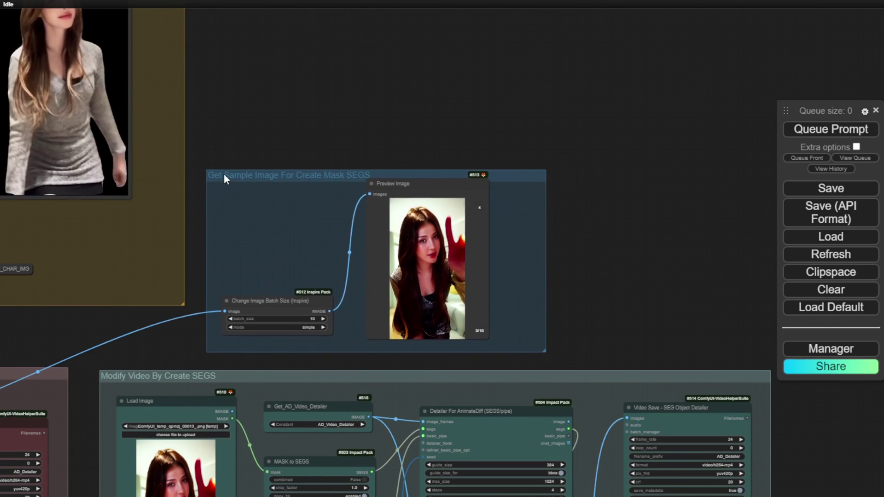
{"action": "left_click_drag", "start_coordinate": [64, 329], "coordinate": [331, 192]}
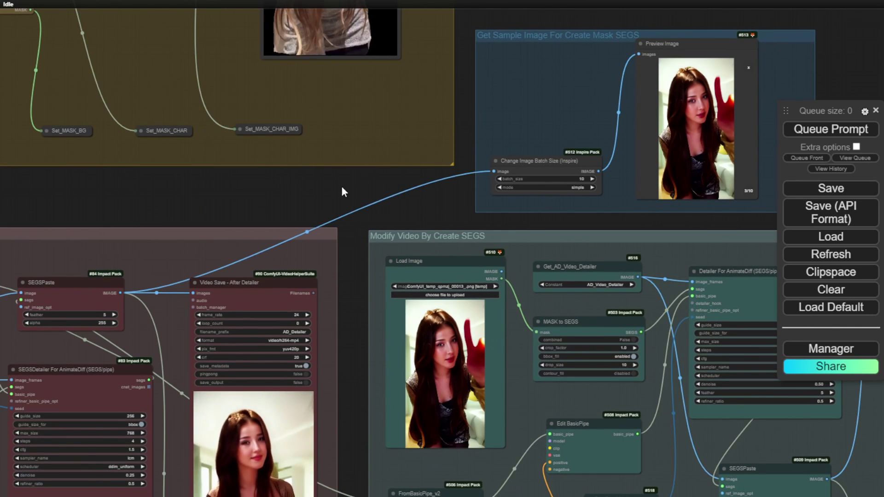
{"action": "left_click_drag", "start_coordinate": [95, 215], "coordinate": [213, 189]}
{"action": "scroll", "coordinate": [221, 252], "scroll_direction": "up", "scroll_amount": 3}
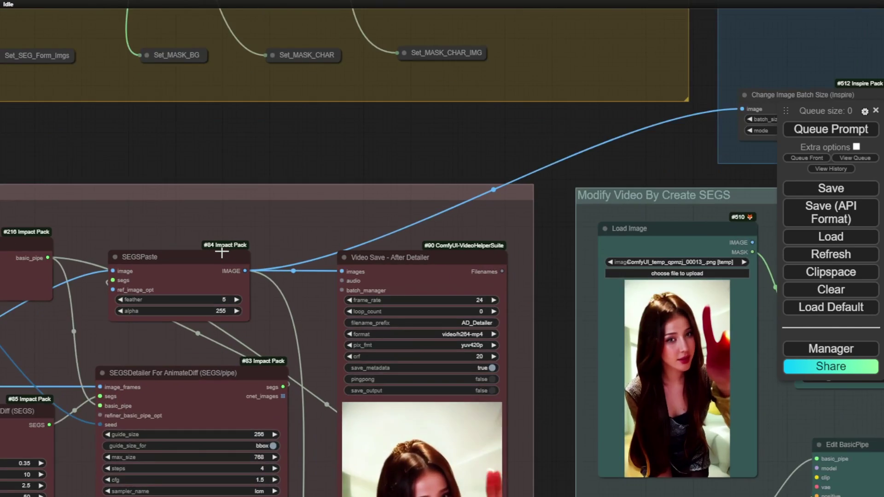
{"action": "scroll", "coordinate": [222, 252], "scroll_direction": "up", "scroll_amount": 3}
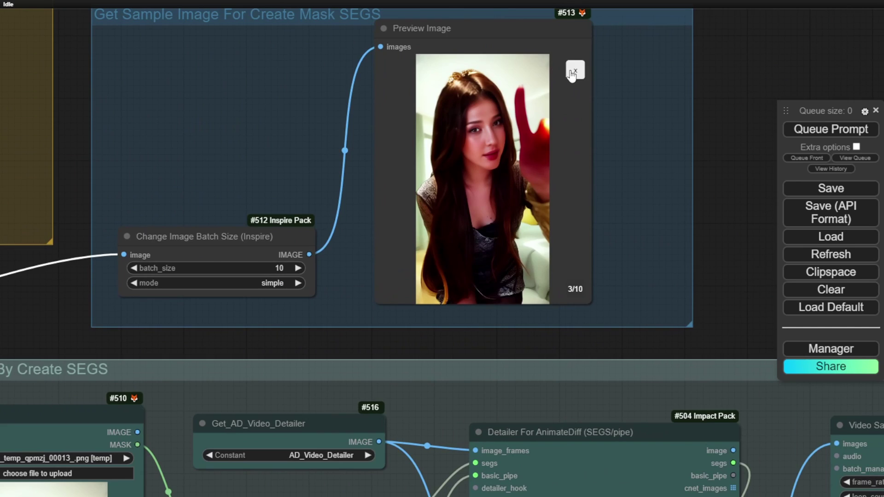
{"action": "left_click", "coordinate": [573, 72]}
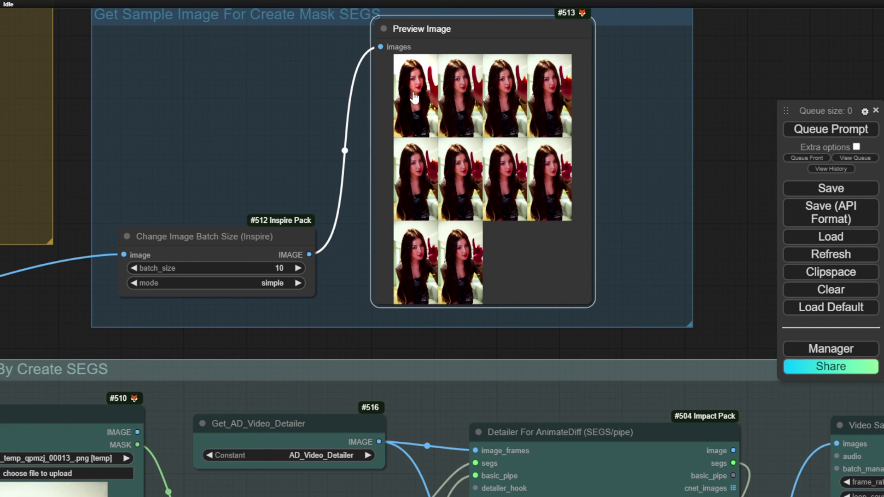
Keep batch_size at 10 and enlarge the seventh of the ten sample frames
{"action": "left_click", "coordinate": [270, 268]}
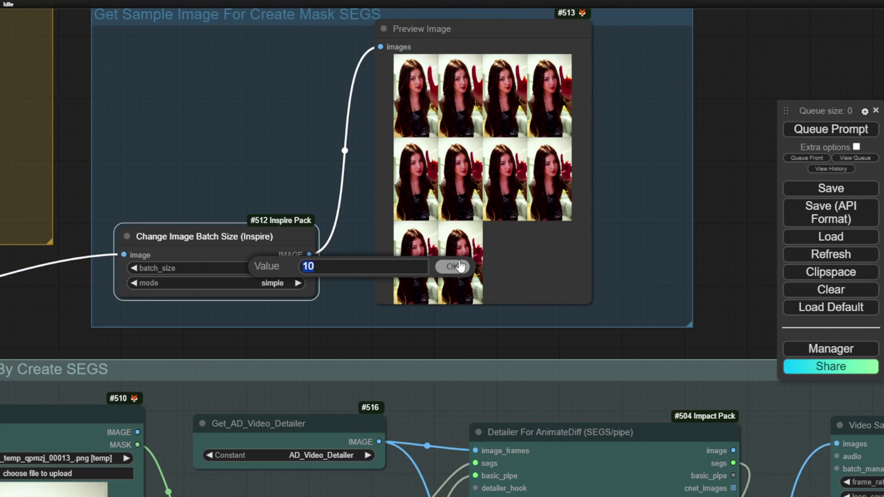
{"action": "left_click", "coordinate": [453, 267]}
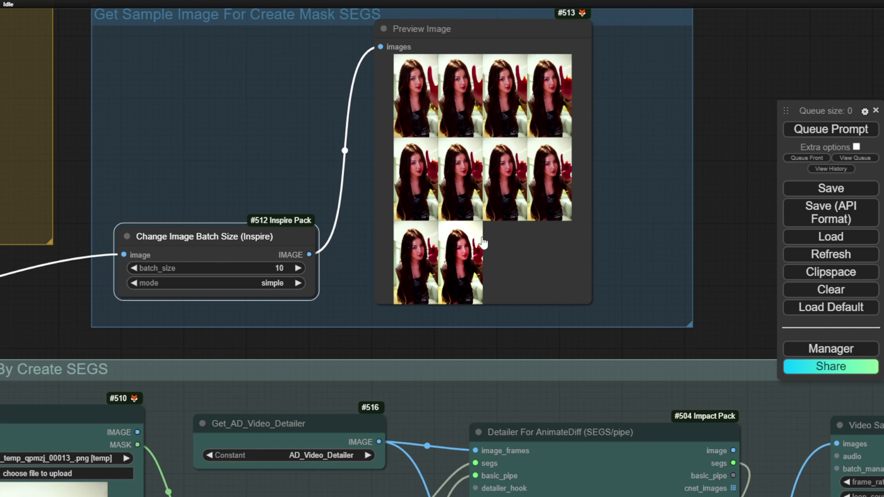
{"action": "scroll", "coordinate": [501, 193], "scroll_direction": "up", "scroll_amount": 6}
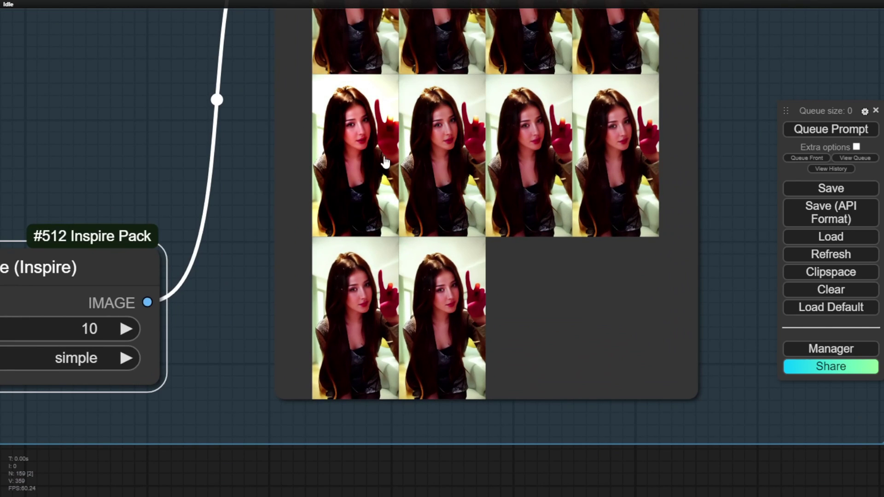
{"action": "left_click", "coordinate": [455, 140]}
{"action": "scroll", "coordinate": [414, 157], "scroll_direction": "down", "scroll_amount": 3}
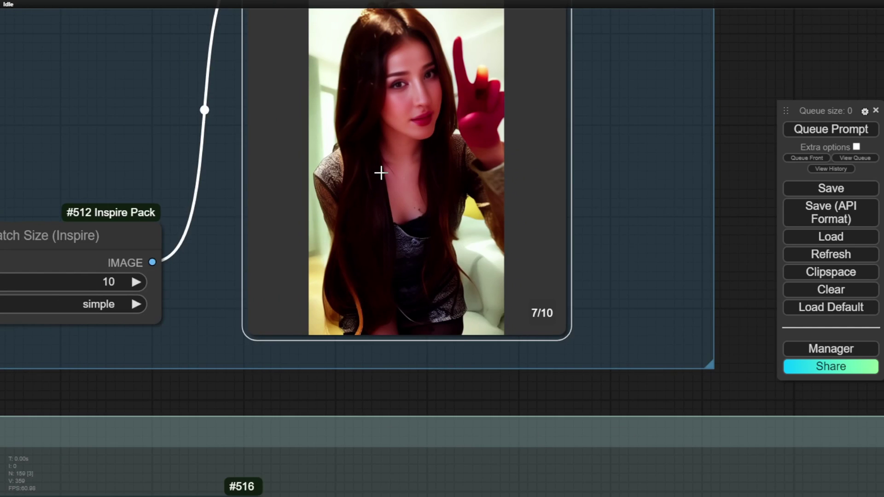
Copy the seventh frame to Clipspace and paste it into the Modify Video group's Load Image node
{"action": "right_click", "coordinate": [381, 171]}
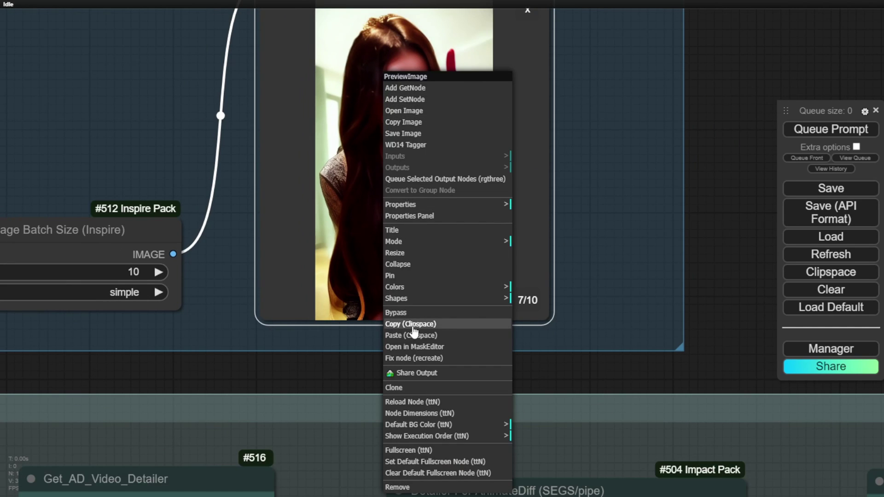
{"action": "left_click", "coordinate": [428, 326]}
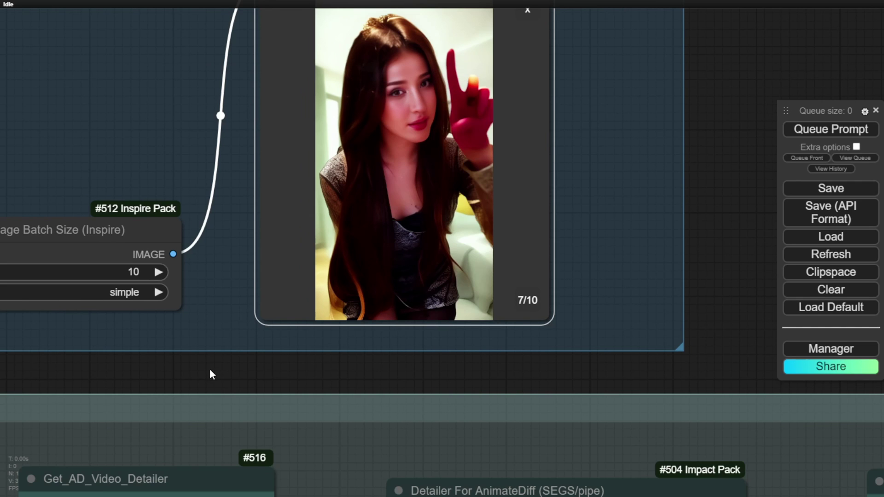
{"action": "left_click_drag", "start_coordinate": [211, 374], "coordinate": [618, 17]}
{"action": "scroll", "coordinate": [617, 17], "scroll_direction": "down", "scroll_amount": 5}
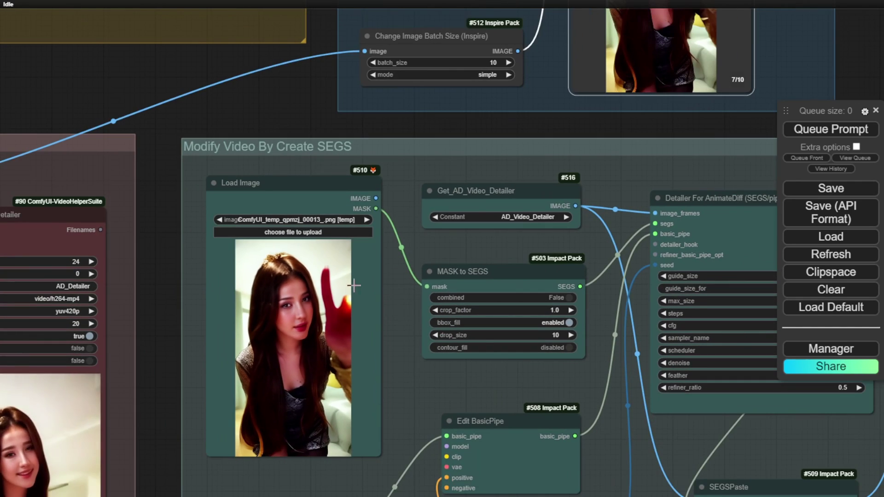
{"action": "right_click", "coordinate": [269, 343]}
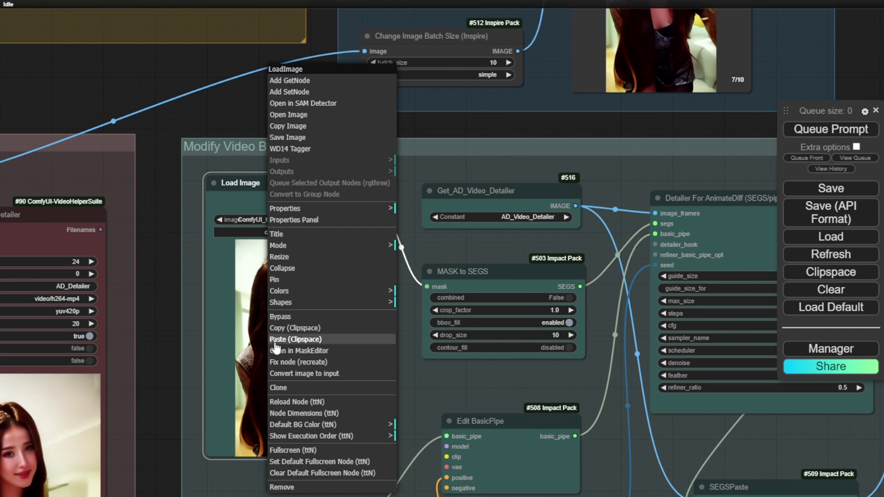
{"action": "left_click", "coordinate": [295, 341]}
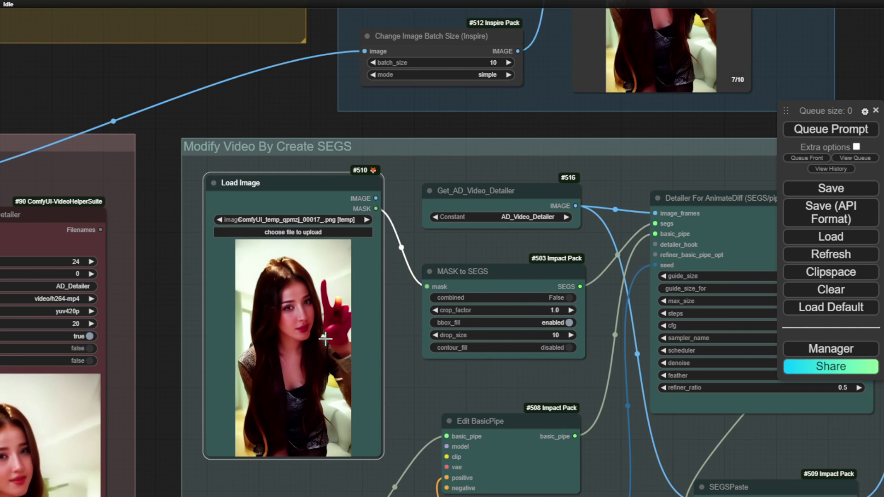
{"action": "scroll", "coordinate": [441, 278], "scroll_direction": "down", "scroll_amount": 3}
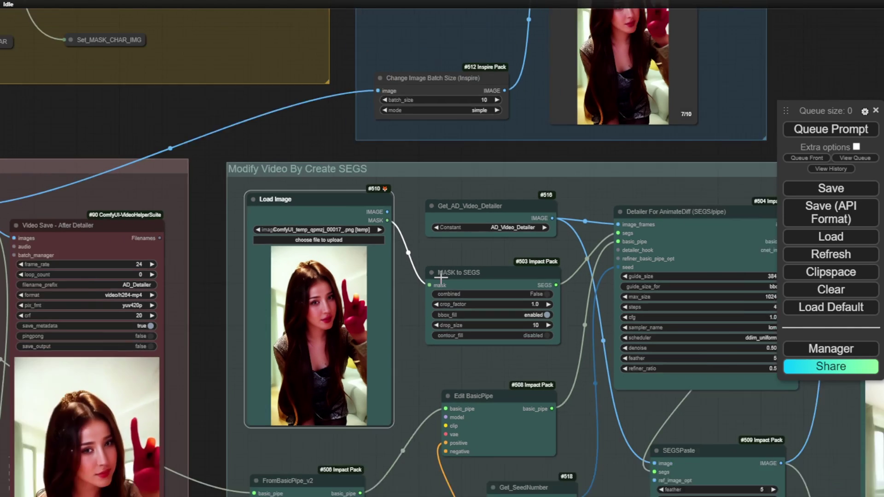
{"action": "left_click_drag", "start_coordinate": [439, 173], "coordinate": [375, 206]}
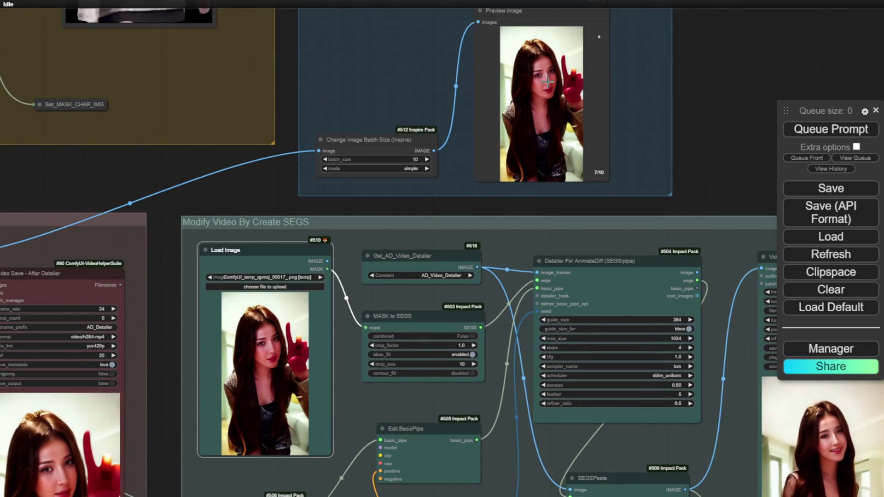
{"action": "left_click_drag", "start_coordinate": [267, 205], "coordinate": [260, 87]}
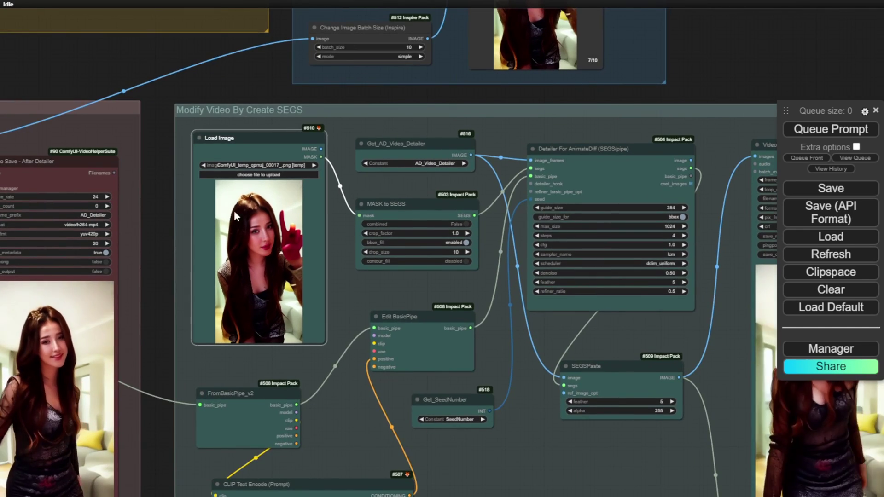
Paint a mask strip across the woman's eyes in MaskEditor and save it to Load Image
{"action": "scroll", "coordinate": [234, 211], "scroll_direction": "up", "scroll_amount": 4}
{"action": "right_click", "coordinate": [228, 134]}
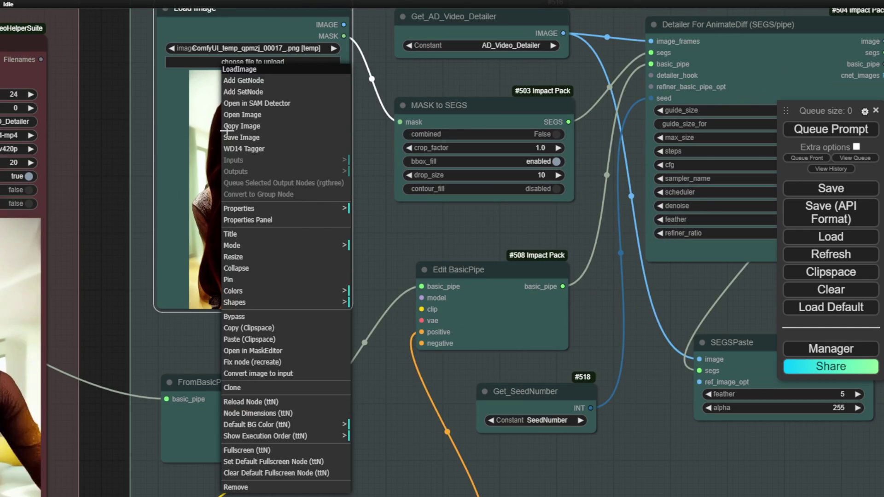
{"action": "left_click", "coordinate": [278, 350]}
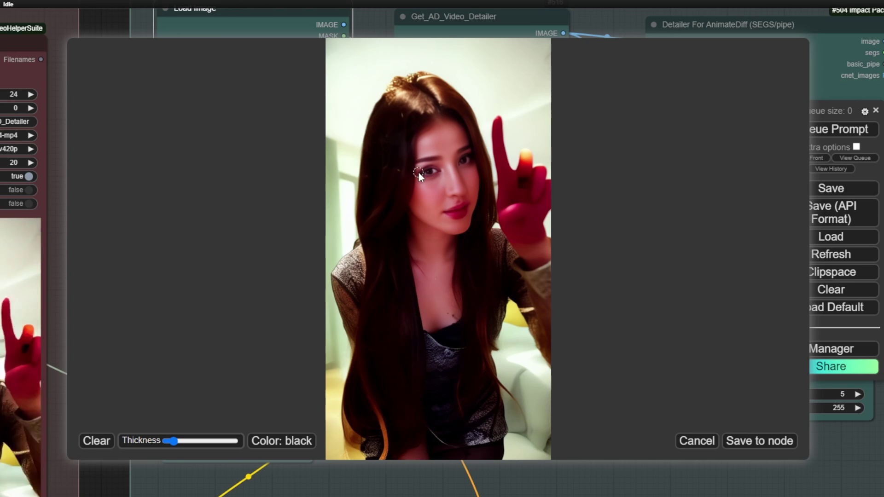
{"action": "left_click_drag", "start_coordinate": [418, 174], "coordinate": [472, 158]}
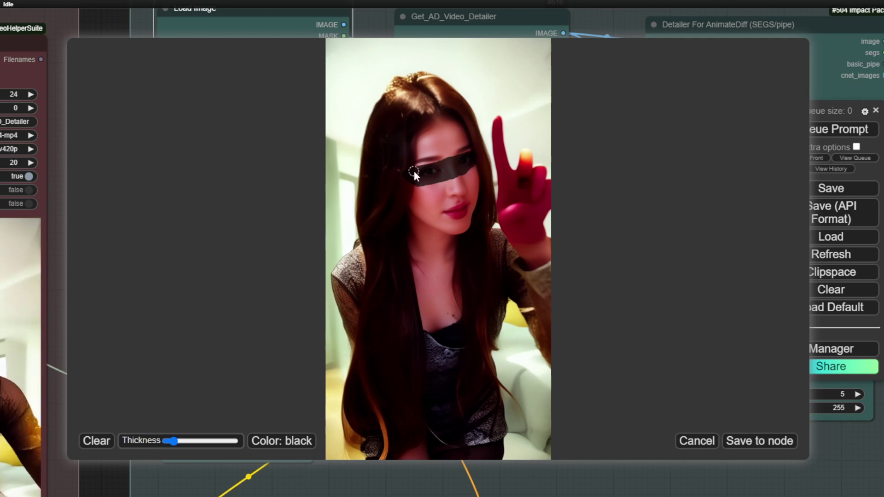
{"action": "left_click", "coordinate": [759, 441]}
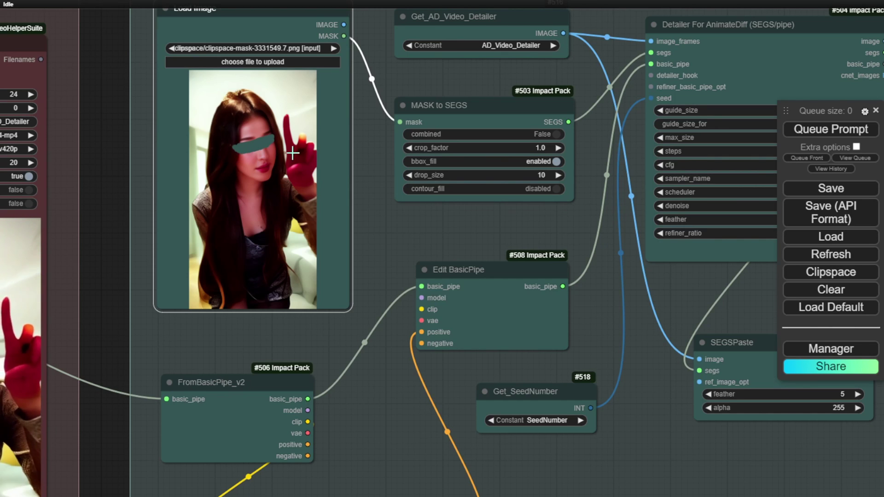
{"action": "scroll", "coordinate": [368, 214], "scroll_direction": "down", "scroll_amount": 6}
{"action": "left_click_drag", "start_coordinate": [385, 221], "coordinate": [213, 240]}
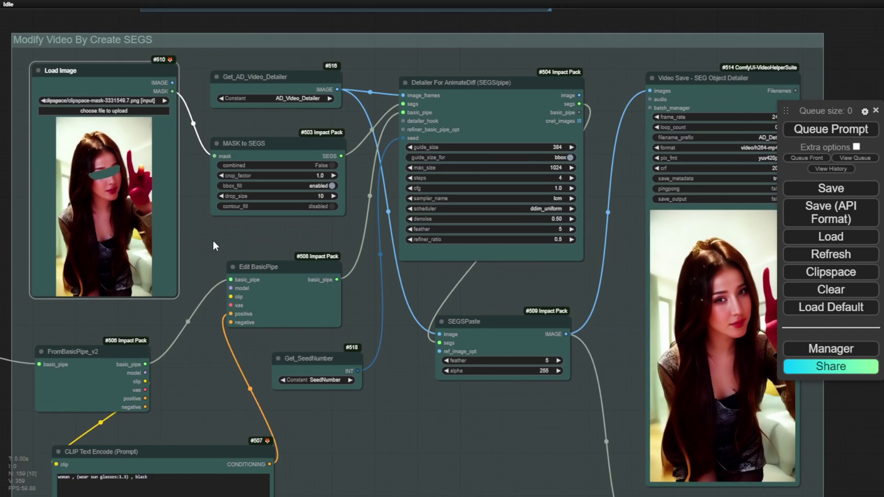
{"action": "scroll", "coordinate": [213, 203], "scroll_direction": "up", "scroll_amount": 4}
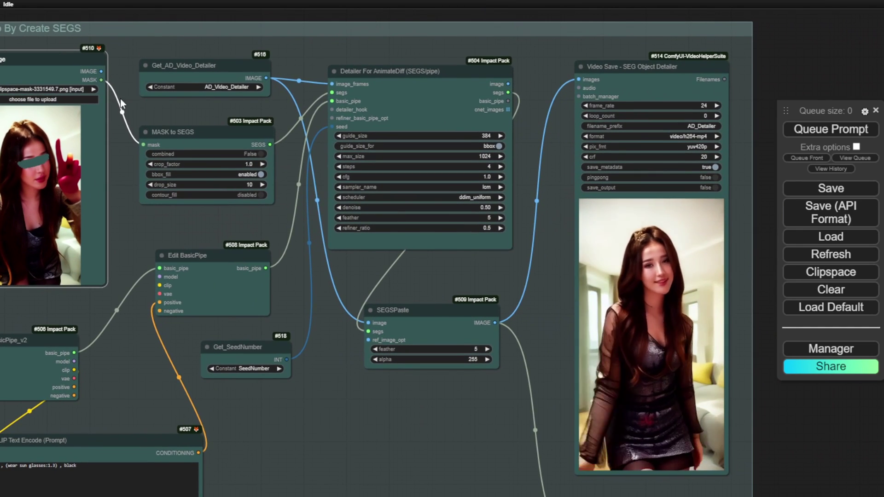
Bring the MASK to SEGS and Detailer nodes into view and queue the workflow with Ctrl+Enter
{"action": "scroll", "coordinate": [98, 75], "scroll_direction": "up", "scroll_amount": 6}
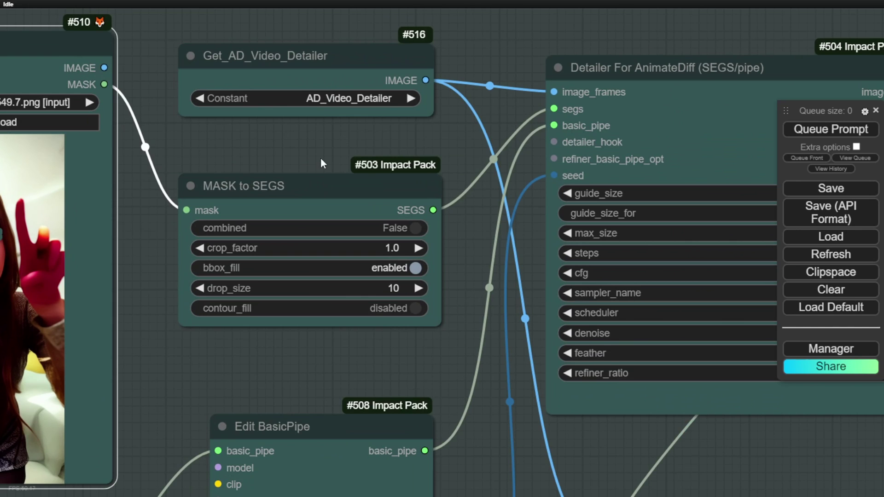
{"action": "scroll", "coordinate": [460, 257], "scroll_direction": "down", "scroll_amount": 3}
{"action": "left_click_drag", "start_coordinate": [451, 244], "coordinate": [181, 211]}
{"action": "scroll", "coordinate": [231, 250], "scroll_direction": "up", "scroll_amount": 3}
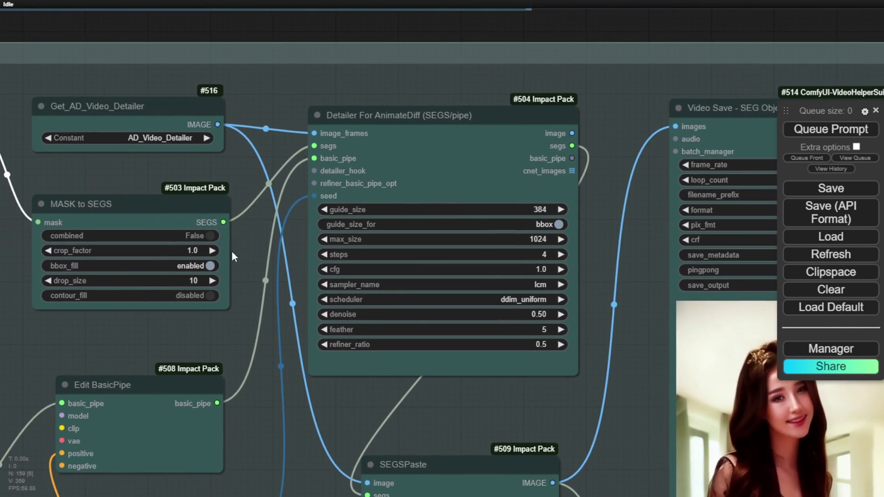
{"action": "scroll", "coordinate": [233, 256], "scroll_direction": "down", "scroll_amount": 5}
{"action": "key", "text": "ctrl+Return"}
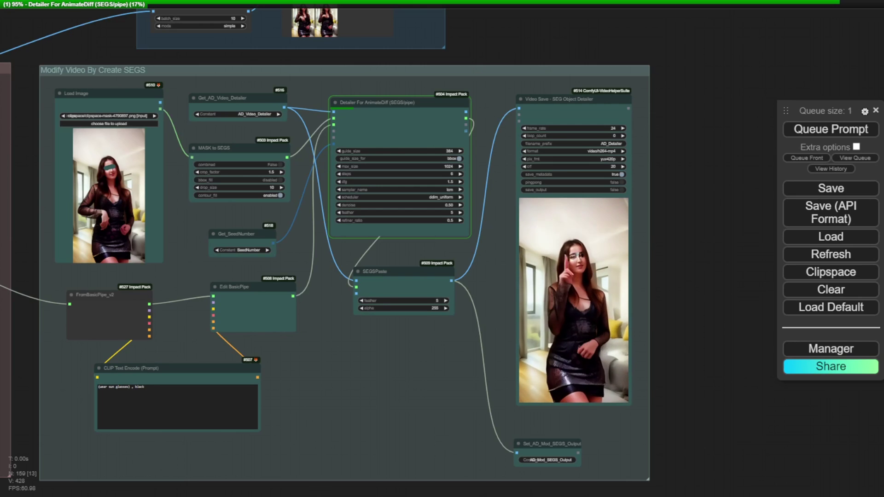
Follow the Detailer For AnimateDiff preview as it draws glasses over the masked eyes
{"action": "scroll", "coordinate": [485, 261], "scroll_direction": "up", "scroll_amount": 8}
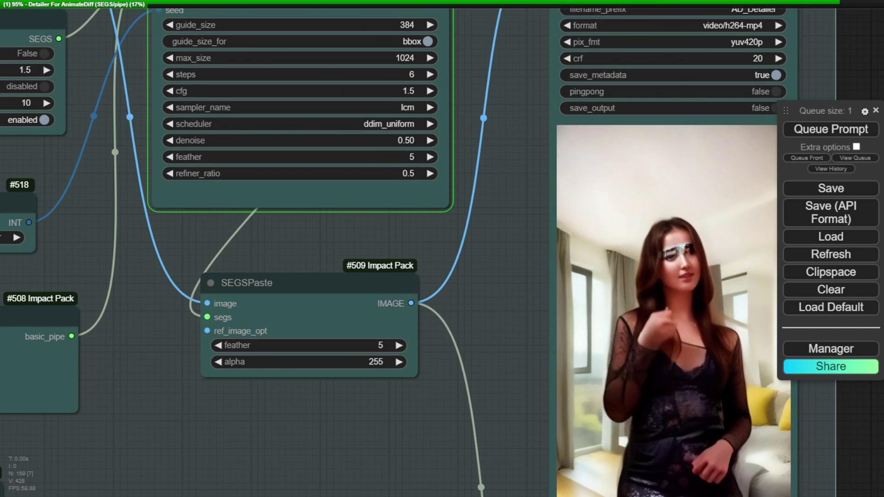
{"action": "scroll", "coordinate": [399, 414], "scroll_direction": "down", "scroll_amount": 3}
{"action": "scroll", "coordinate": [297, 447], "scroll_direction": "down", "scroll_amount": 3}
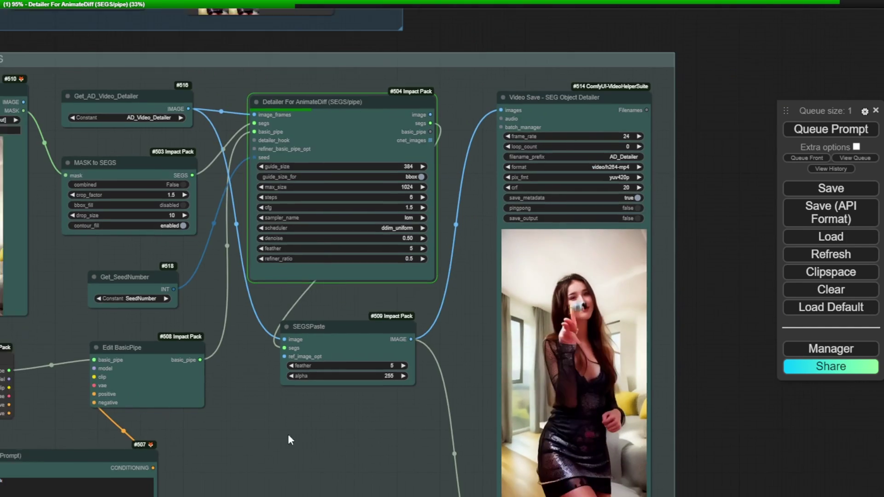
{"action": "left_click_drag", "start_coordinate": [289, 433], "coordinate": [435, 300]}
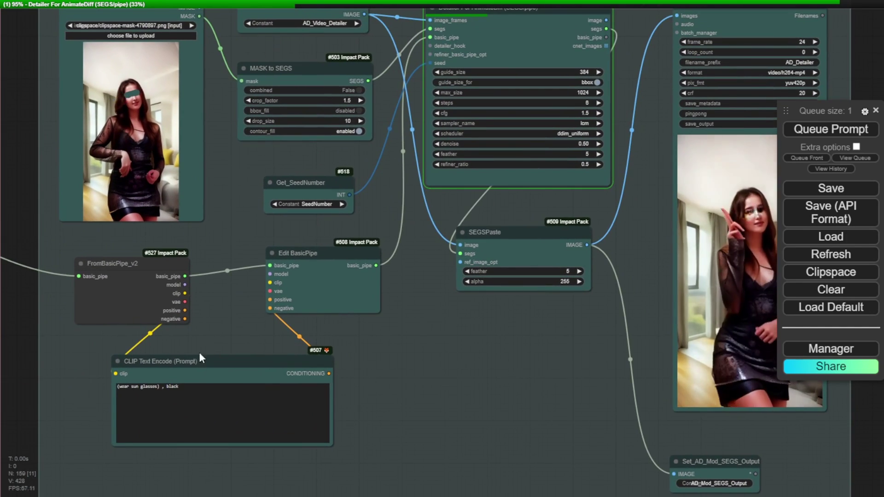
{"action": "scroll", "coordinate": [187, 338], "scroll_direction": "up", "scroll_amount": 3}
{"action": "scroll", "coordinate": [158, 382], "scroll_direction": "up", "scroll_amount": 3}
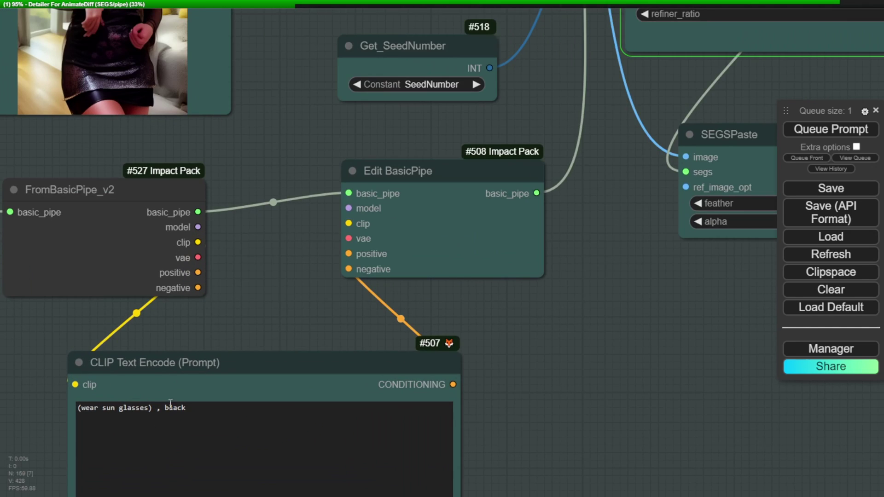
{"action": "left_click_drag", "start_coordinate": [637, 304], "coordinate": [418, 346]}
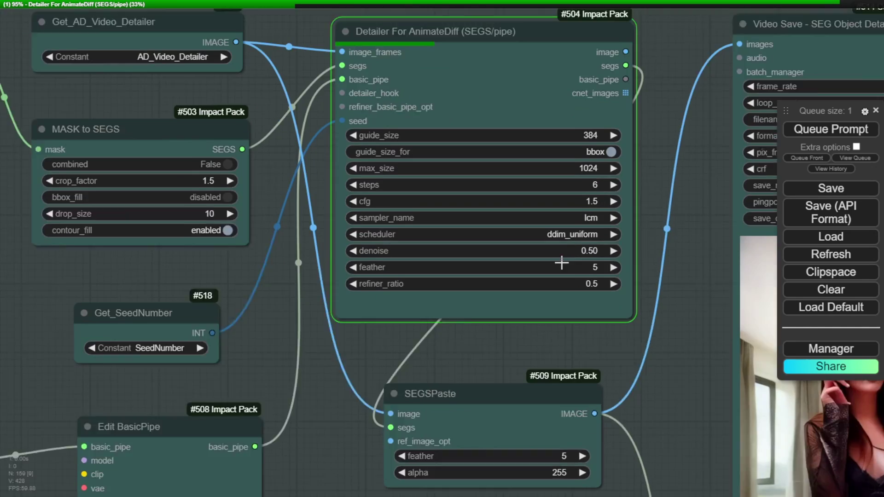
{"action": "scroll", "coordinate": [456, 261], "scroll_direction": "up", "scroll_amount": 3}
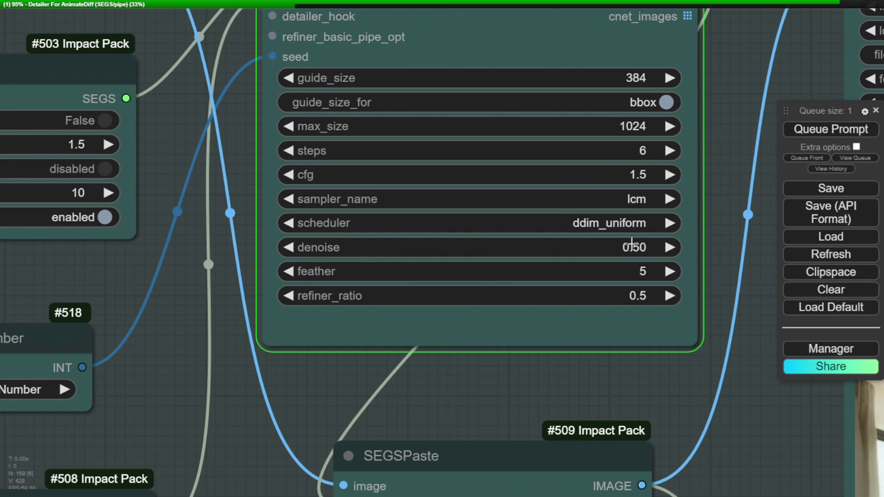
{"action": "scroll", "coordinate": [481, 246], "scroll_direction": "down", "scroll_amount": 5}
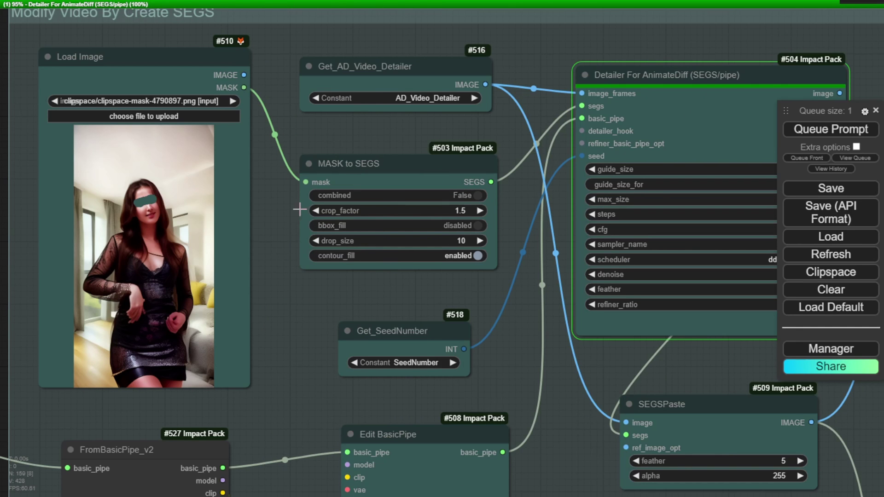
{"action": "scroll", "coordinate": [491, 191], "scroll_direction": "down", "scroll_amount": 5}
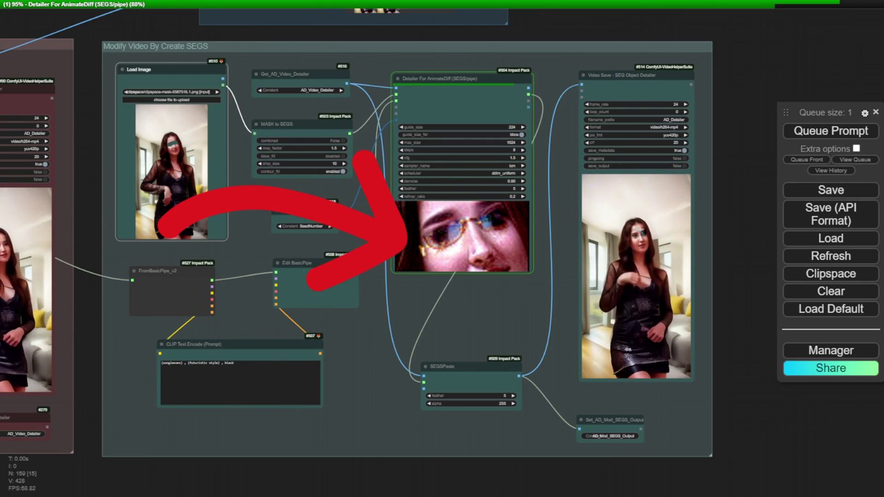
Align Edit BasicPipe and move the CLIP Text Encode prompt up beneath FromBasicPipe_v2
{"action": "scroll", "coordinate": [519, 186], "scroll_direction": "up", "scroll_amount": 5}
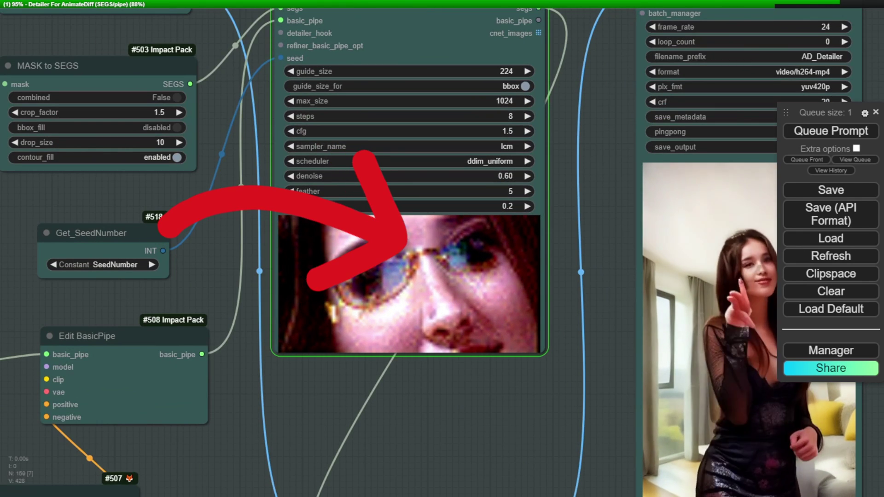
{"action": "scroll", "coordinate": [442, 230], "scroll_direction": "down", "scroll_amount": 5}
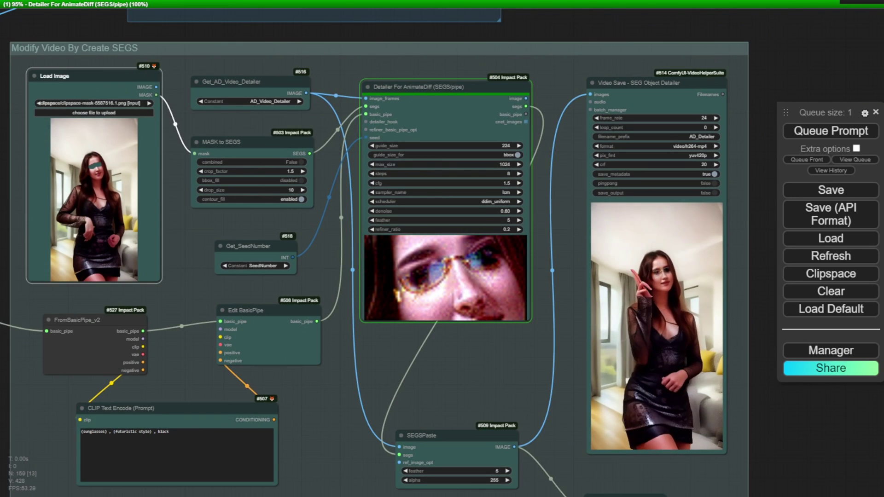
{"action": "scroll", "coordinate": [261, 170], "scroll_direction": "up", "scroll_amount": 5}
{"action": "left_click", "coordinate": [261, 170]}
{"action": "left_click_drag", "start_coordinate": [517, 152], "coordinate": [533, 152]}
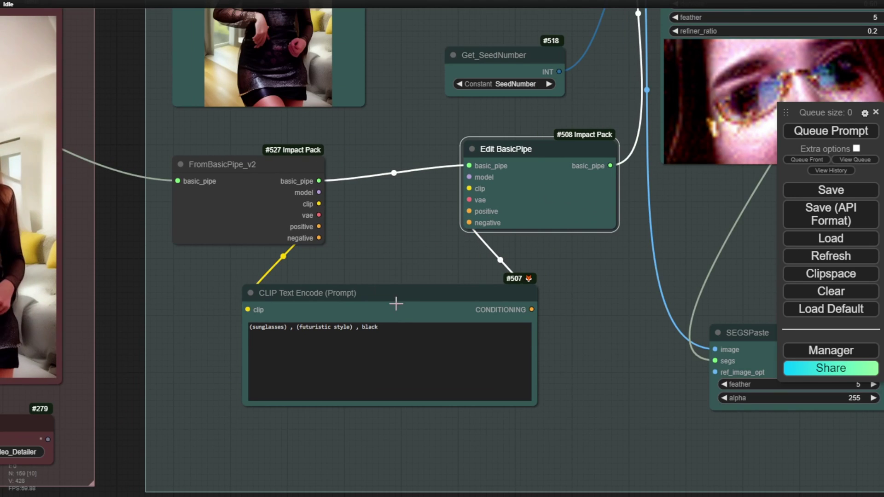
{"action": "mouse_move", "coordinate": [414, 297]}
{"action": "left_mouse_down"}
{"action": "mouse_move", "coordinate": [500, 243]}
{"action": "mouse_move", "coordinate": [395, 269]}
{"action": "mouse_move", "coordinate": [406, 290]}
{"action": "left_mouse_up"}
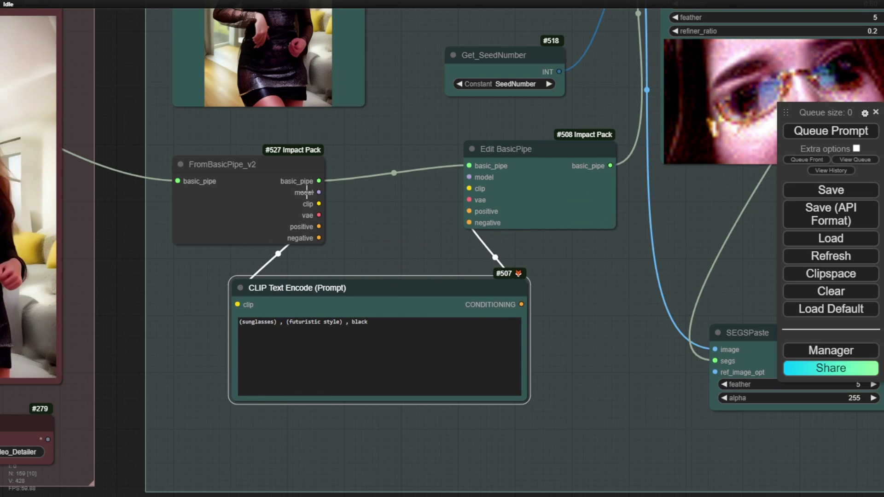
{"action": "left_click_drag", "start_coordinate": [545, 130], "coordinate": [343, 302]}
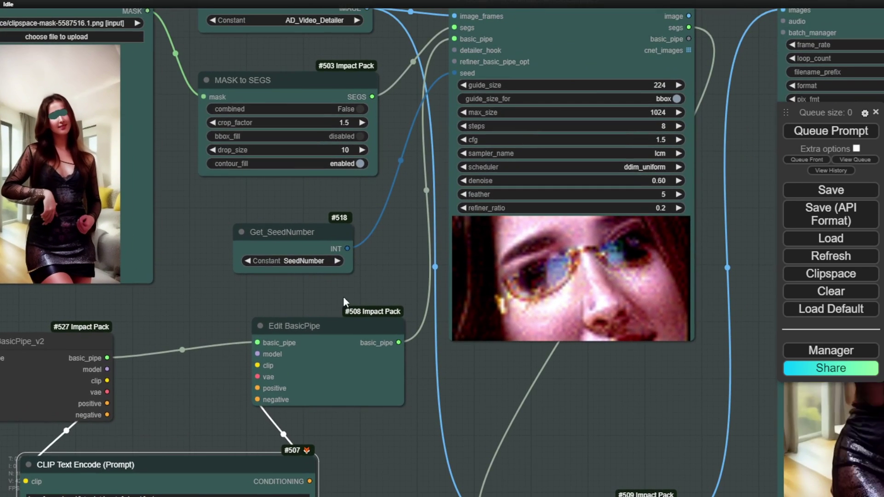
{"action": "left_click", "coordinate": [289, 326]}
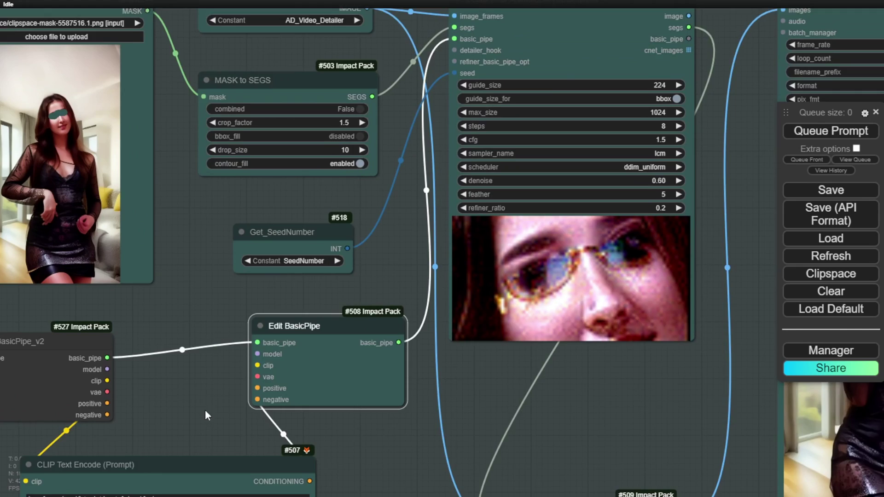
{"action": "left_click_drag", "start_coordinate": [206, 411], "coordinate": [314, 245]}
{"action": "left_click_drag", "start_coordinate": [375, 164], "coordinate": [350, 160]}
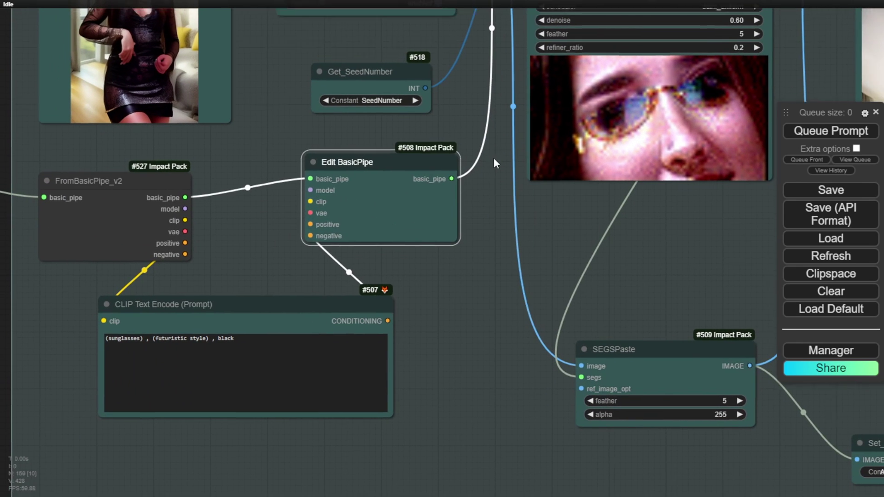
{"action": "left_click_drag", "start_coordinate": [493, 157], "coordinate": [320, 380]}
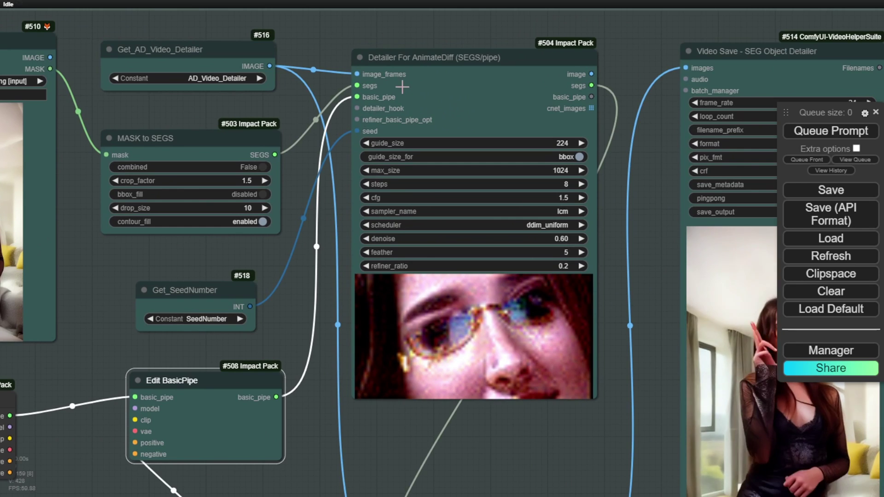
{"action": "scroll", "coordinate": [405, 86], "scroll_direction": "up", "scroll_amount": 6}
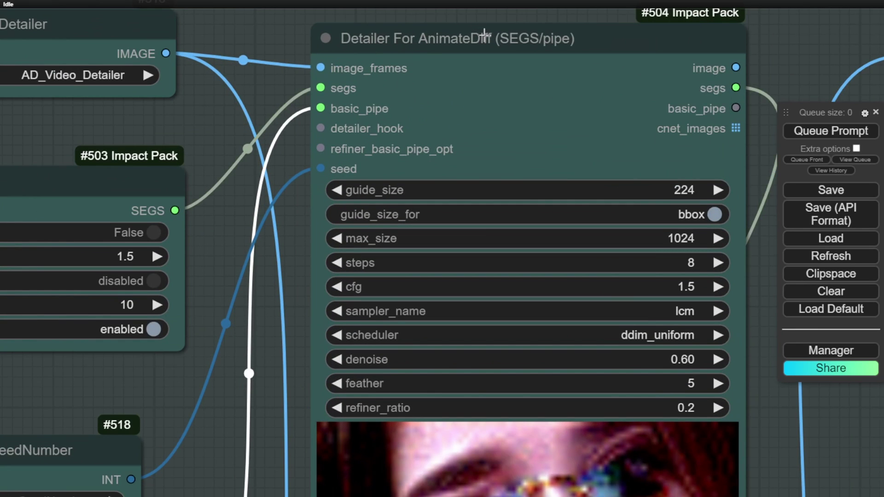
Change the Detailer For AnimateDiff denoise from 0.60 to 0.7 and review its settings
{"action": "left_click_drag", "start_coordinate": [485, 35], "coordinate": [483, 32]}
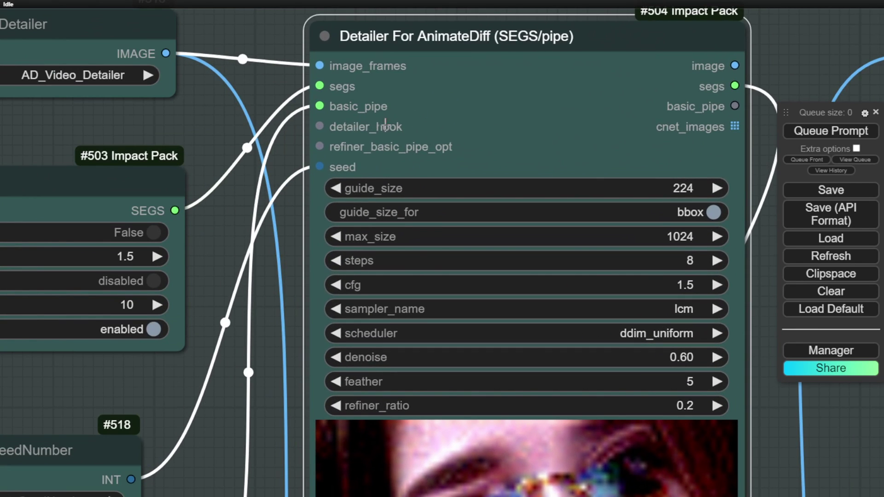
{"action": "scroll", "coordinate": [294, 284], "scroll_direction": "down", "scroll_amount": 3}
{"action": "left_click_drag", "start_coordinate": [269, 330], "coordinate": [250, 239]}
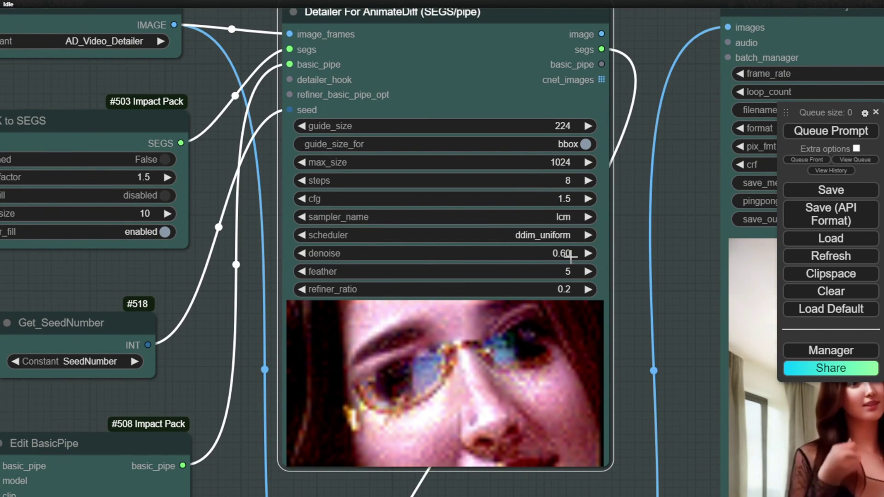
{"action": "left_click", "coordinate": [528, 253]}
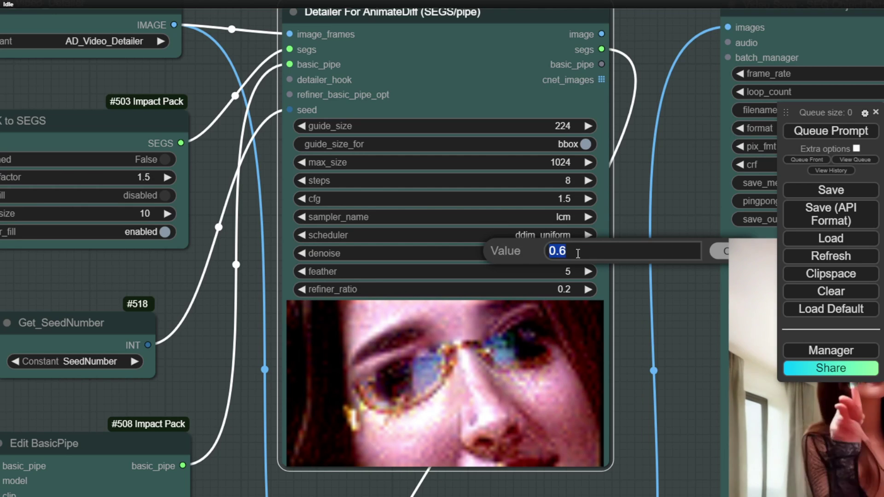
{"action": "left_click", "coordinate": [718, 255]}
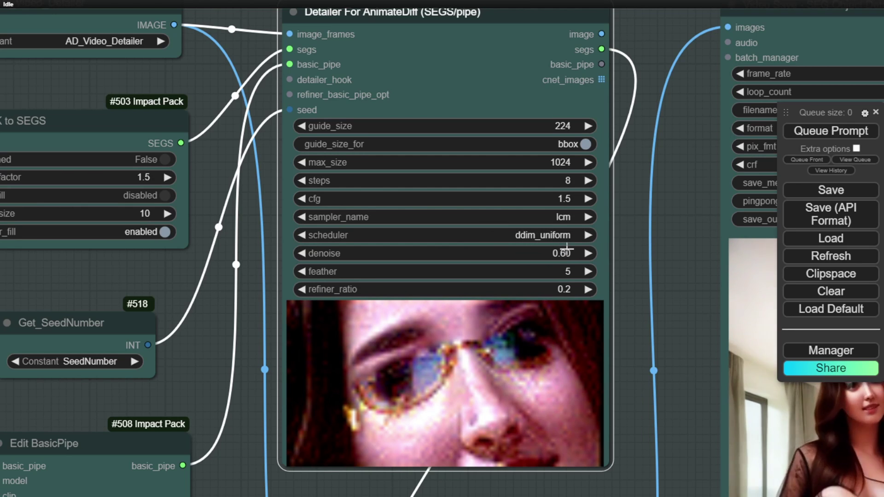
{"action": "left_click", "coordinate": [575, 255]}
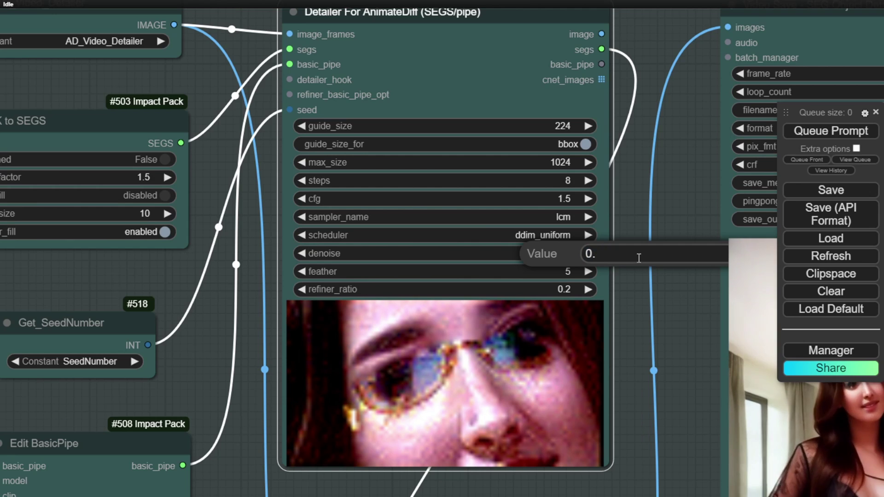
{"action": "key", "text": "Return"}
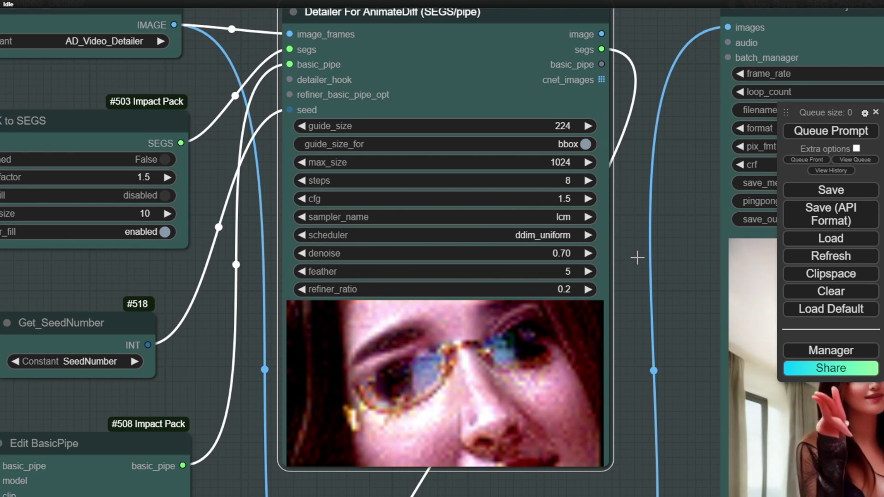
{"action": "scroll", "coordinate": [581, 262], "scroll_direction": "up", "scroll_amount": 5}
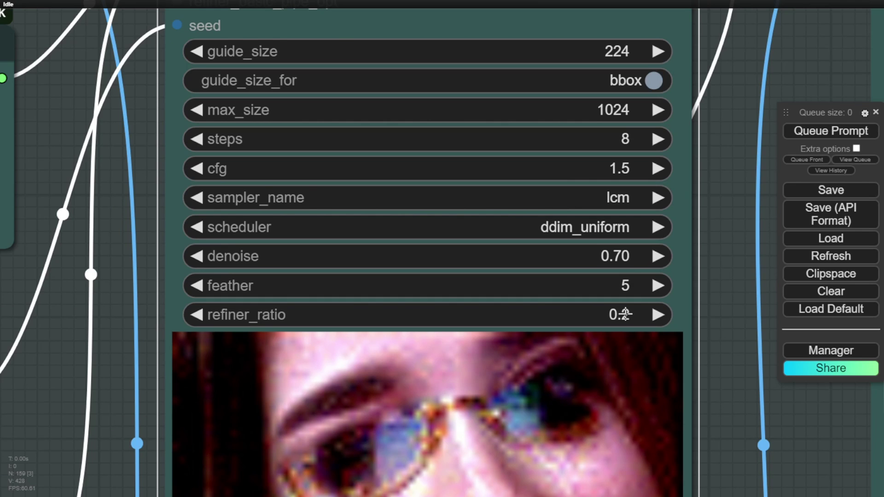
{"action": "scroll", "coordinate": [619, 314], "scroll_direction": "down", "scroll_amount": 2}
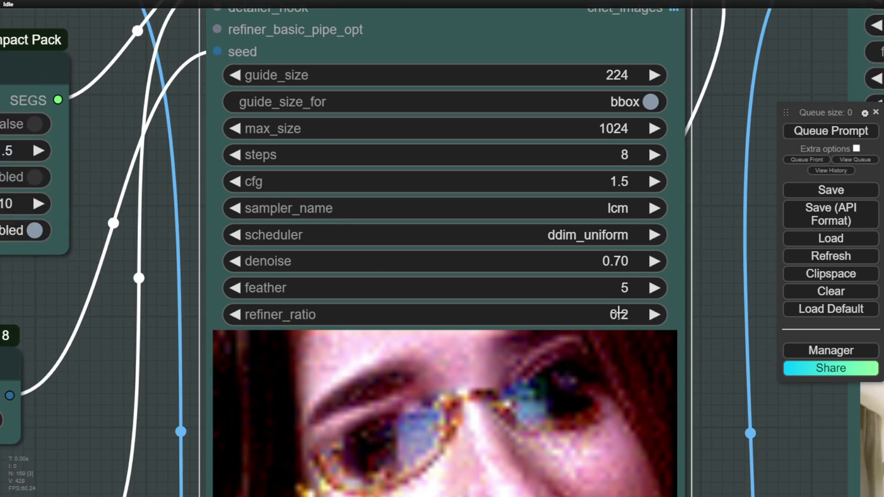
{"action": "scroll", "coordinate": [465, 317], "scroll_direction": "down", "scroll_amount": 2}
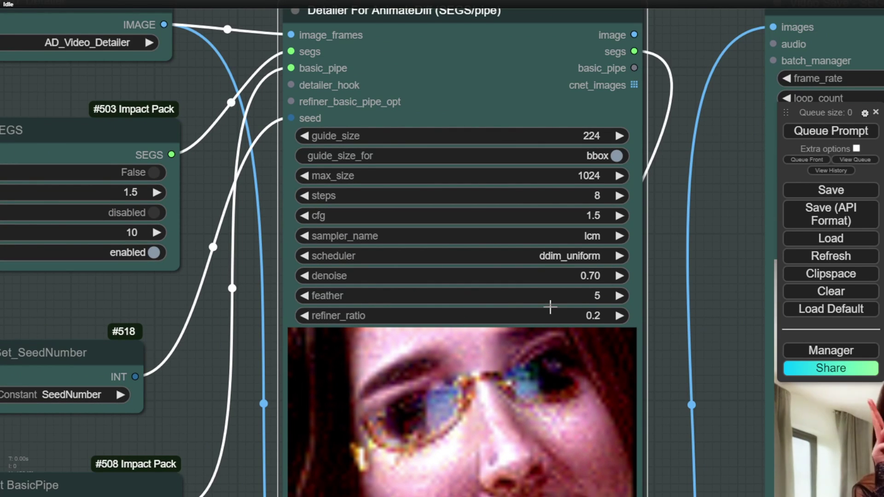
{"action": "scroll", "coordinate": [500, 323], "scroll_direction": "down", "scroll_amount": 2}
{"action": "scroll", "coordinate": [395, 323], "scroll_direction": "up", "scroll_amount": 3}
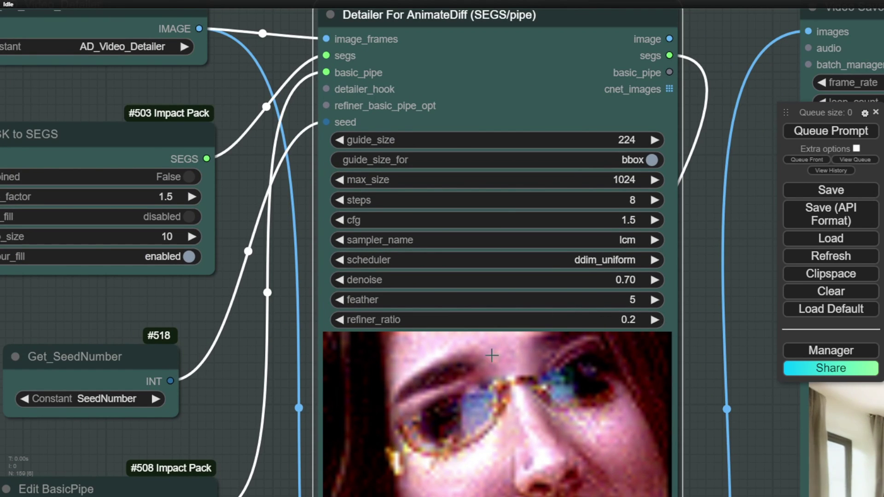
{"action": "scroll", "coordinate": [465, 372], "scroll_direction": "down", "scroll_amount": 3}
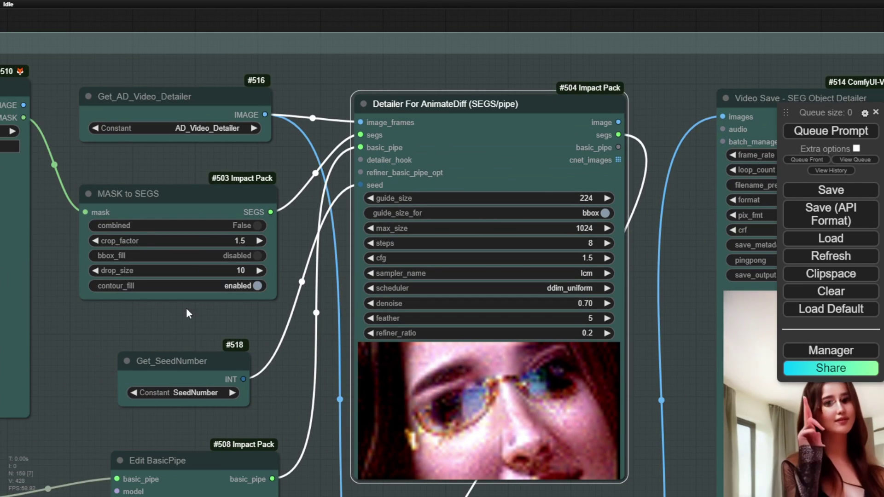
{"action": "left_click_drag", "start_coordinate": [186, 308], "coordinate": [514, 335]}
{"action": "scroll", "coordinate": [460, 276], "scroll_direction": "down", "scroll_amount": 2}
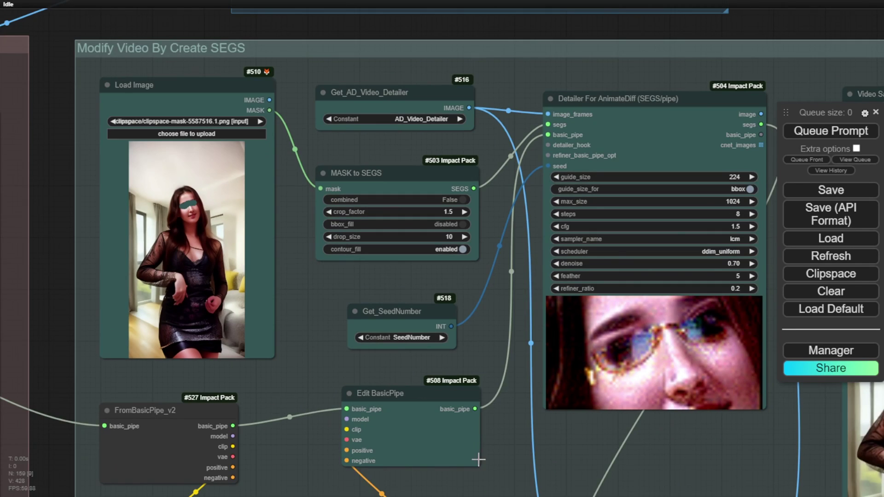
{"action": "left_click_drag", "start_coordinate": [678, 442], "coordinate": [186, 396]}
{"action": "scroll", "coordinate": [186, 396], "scroll_direction": "down", "scroll_amount": 2}
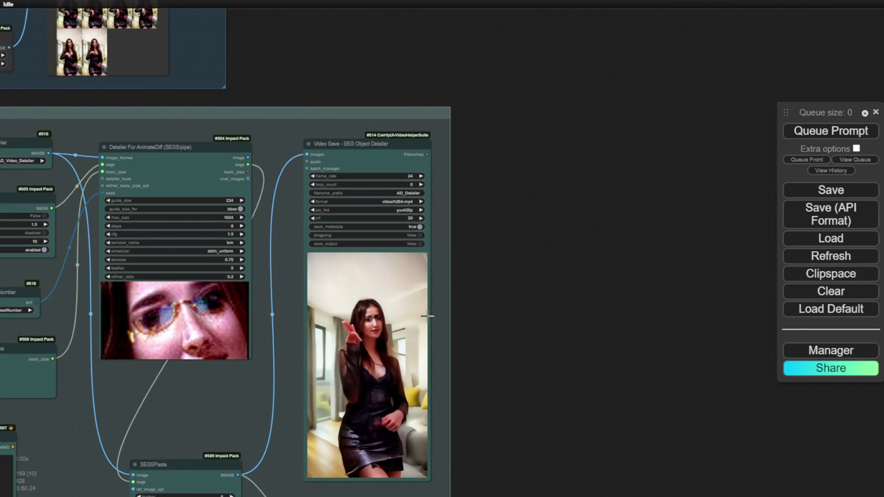
{"action": "scroll", "coordinate": [368, 318], "scroll_direction": "up", "scroll_amount": 3}
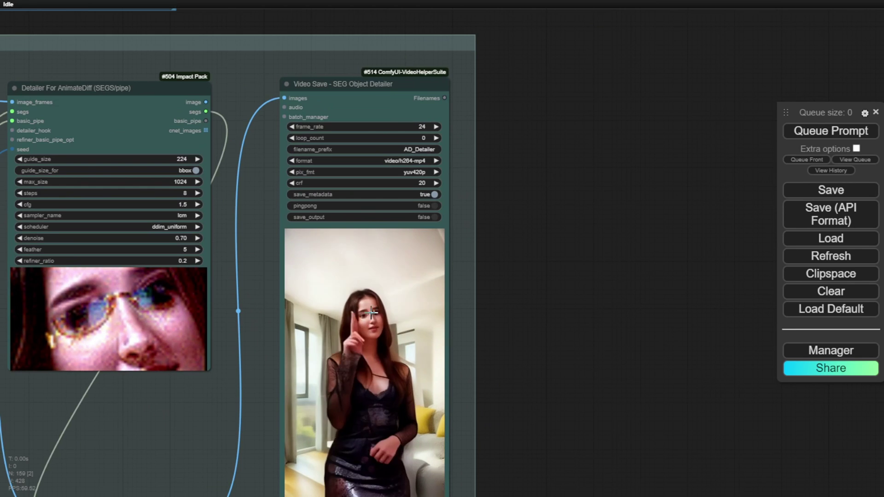
{"action": "right_click", "coordinate": [360, 317]}
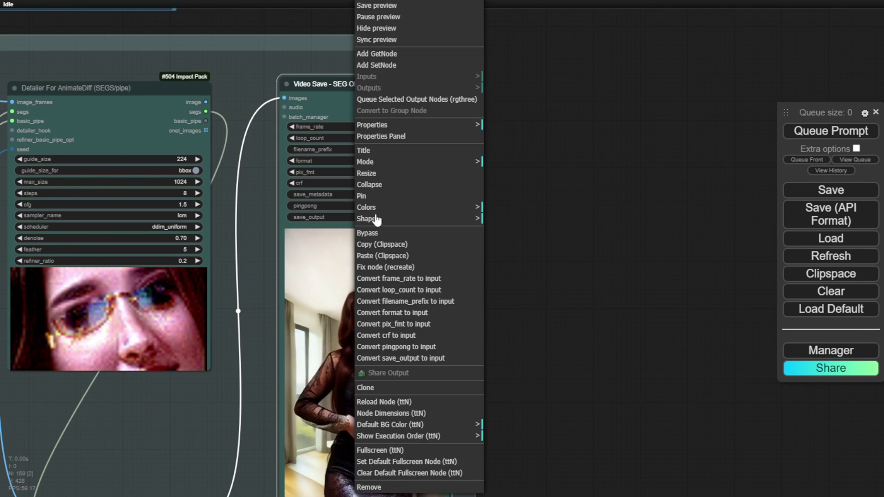
{"action": "scroll", "coordinate": [401, 26], "scroll_direction": "down", "scroll_amount": 1}
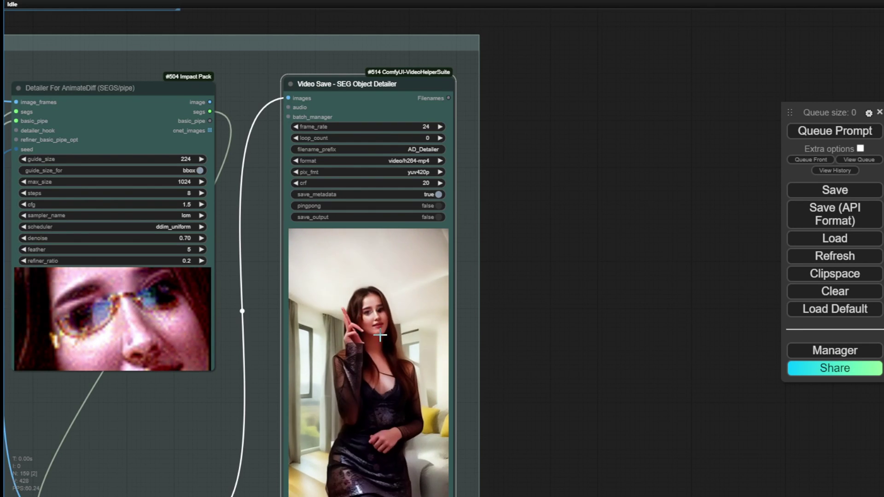
{"action": "scroll", "coordinate": [400, 176], "scroll_direction": "down", "scroll_amount": 3}
{"action": "left_click_drag", "start_coordinate": [507, 332], "coordinate": [596, 220]}
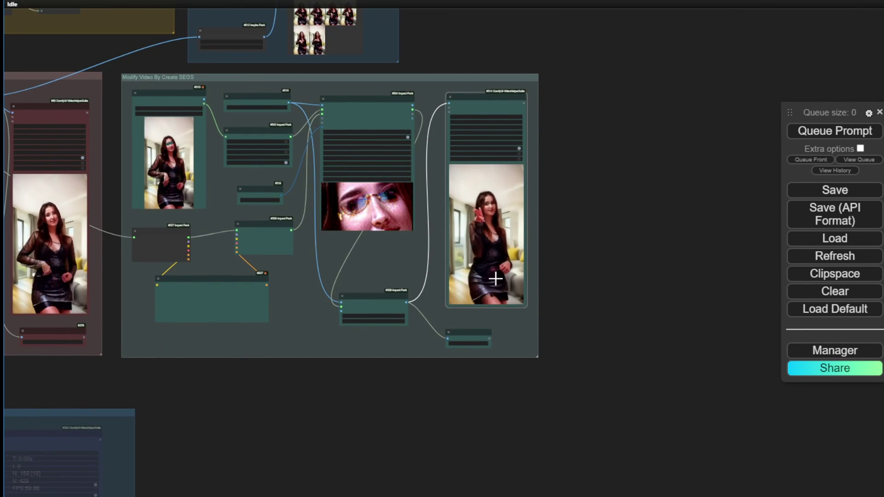
{"action": "scroll", "coordinate": [507, 252], "scroll_direction": "up", "scroll_amount": 4}
{"action": "scroll", "coordinate": [469, 253], "scroll_direction": "up", "scroll_amount": 2}
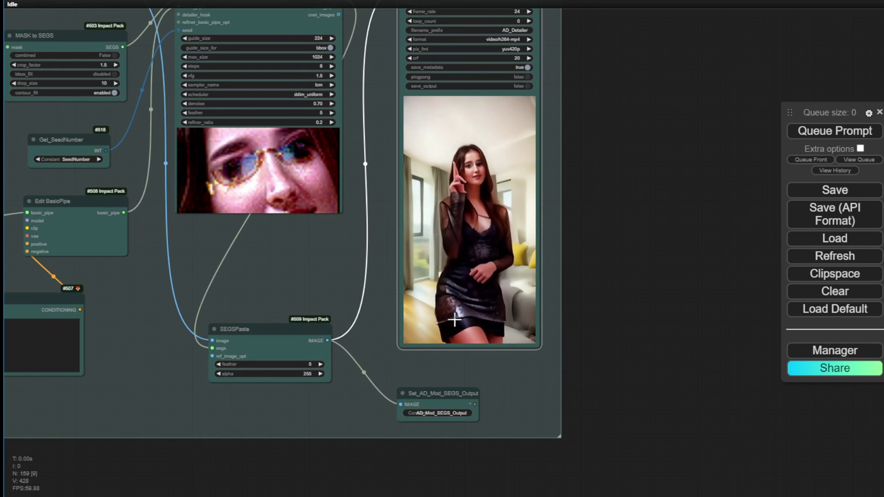
{"action": "scroll", "coordinate": [456, 308], "scroll_direction": "up", "scroll_amount": 2}
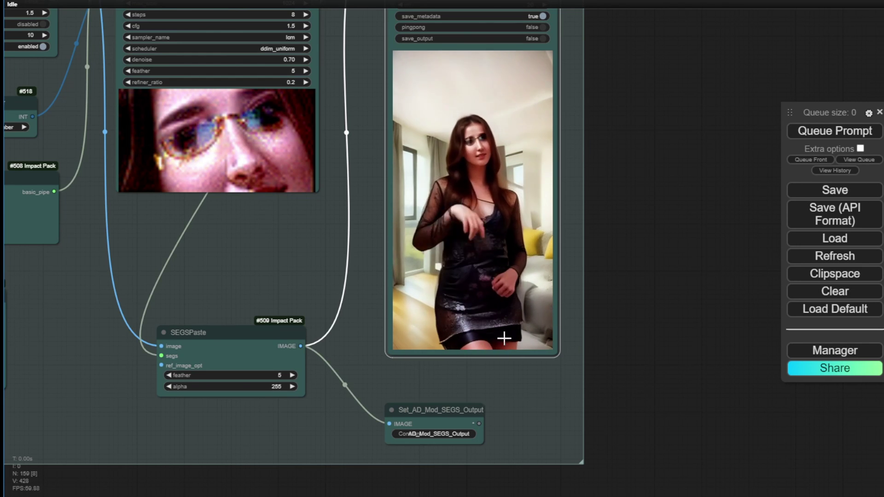
{"action": "scroll", "coordinate": [509, 305], "scroll_direction": "down", "scroll_amount": 3}
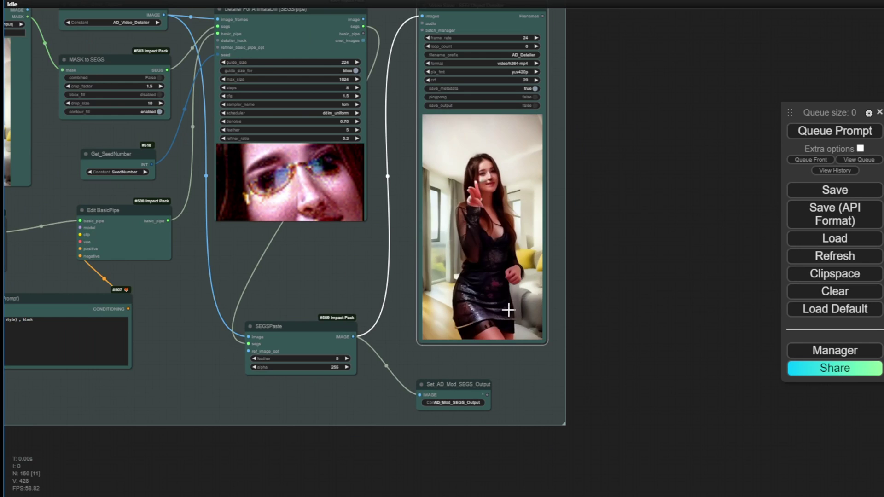